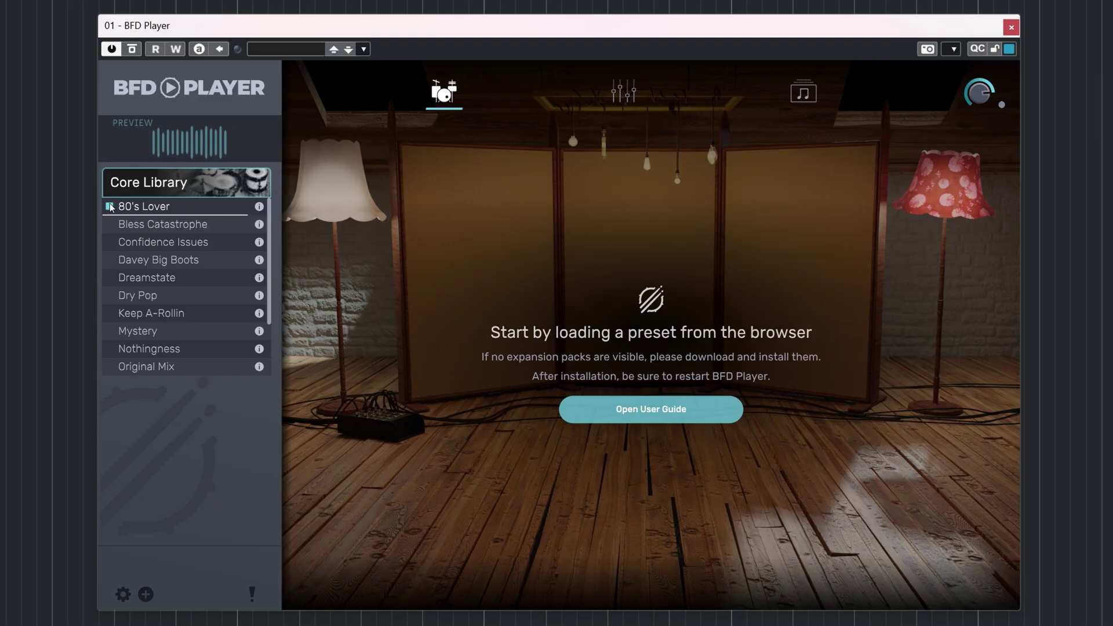
Load the 80's Lover preset from the Core Library
{"action": "left_click", "coordinate": [172, 206]}
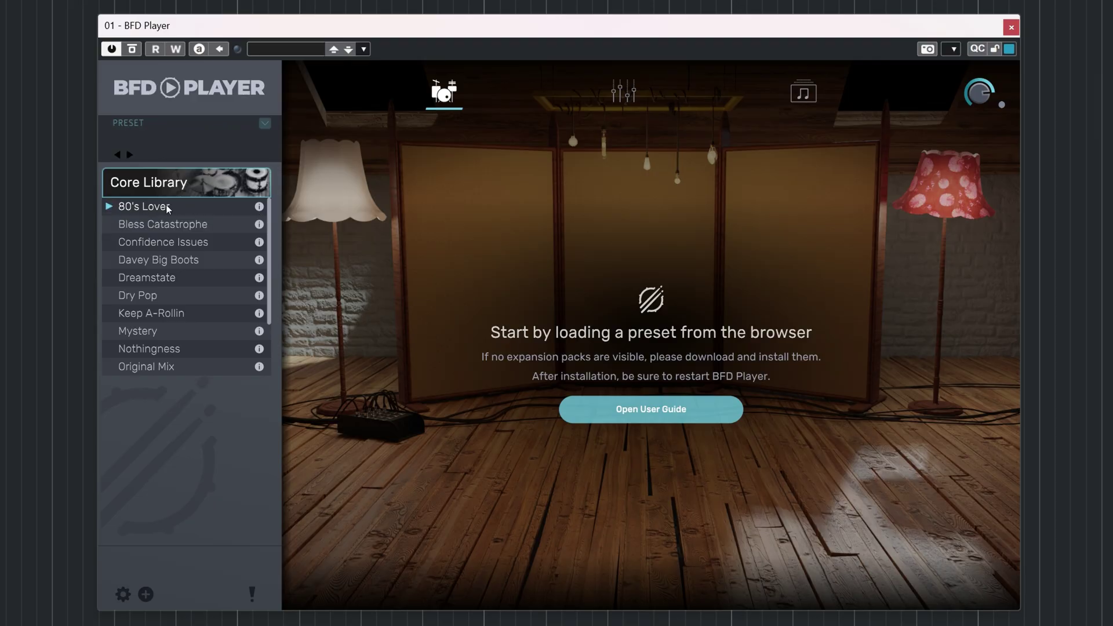
{"action": "double_click", "coordinate": [166, 206]}
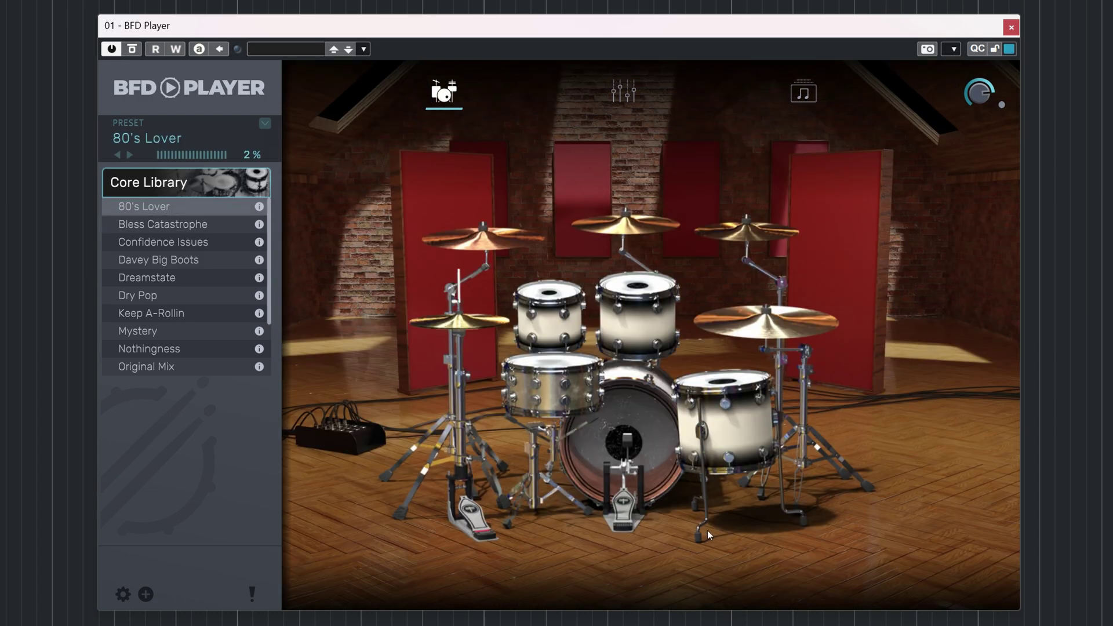
Audition the kit by playing its snare, toms, kick, crash cymbals, ride and hi-hat
{"action": "left_click", "coordinate": [576, 375]}
{"action": "left_click", "coordinate": [637, 325]}
{"action": "left_click", "coordinate": [695, 383]}
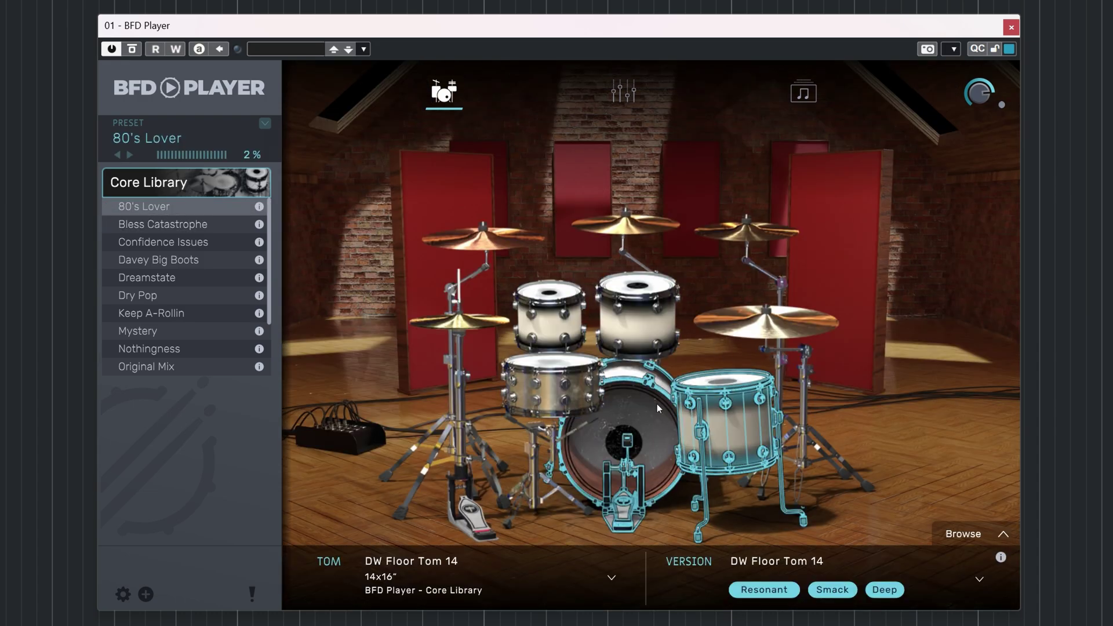
{"action": "left_click", "coordinate": [645, 404]}
{"action": "left_click", "coordinate": [505, 249]}
{"action": "left_click", "coordinate": [625, 223]}
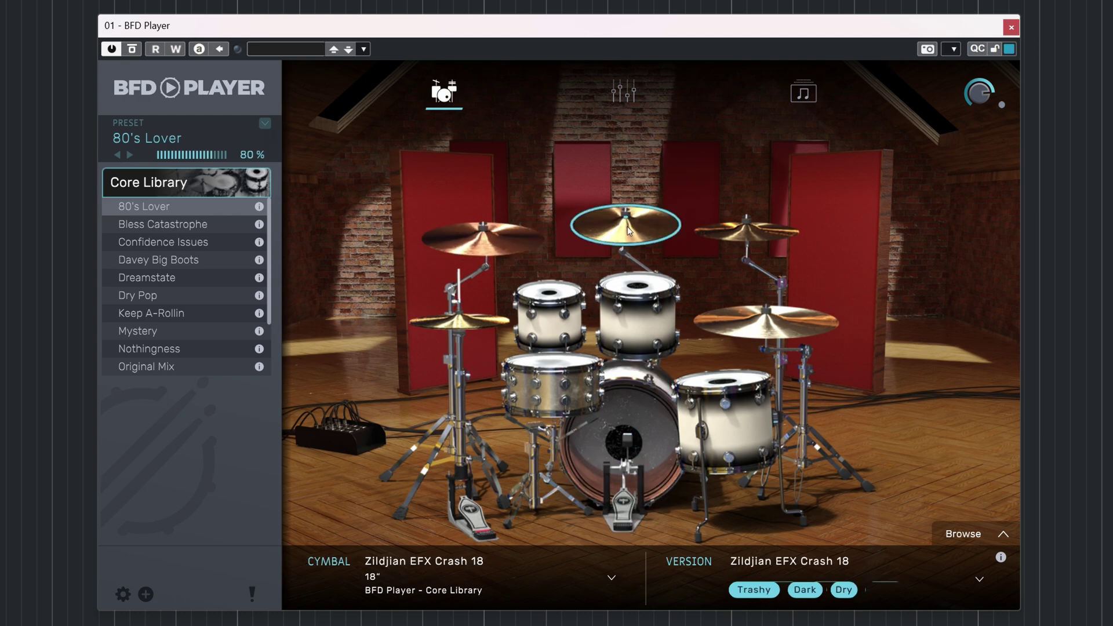
{"action": "left_click", "coordinate": [746, 230]}
{"action": "left_click", "coordinate": [765, 320]}
{"action": "left_click", "coordinate": [459, 320]}
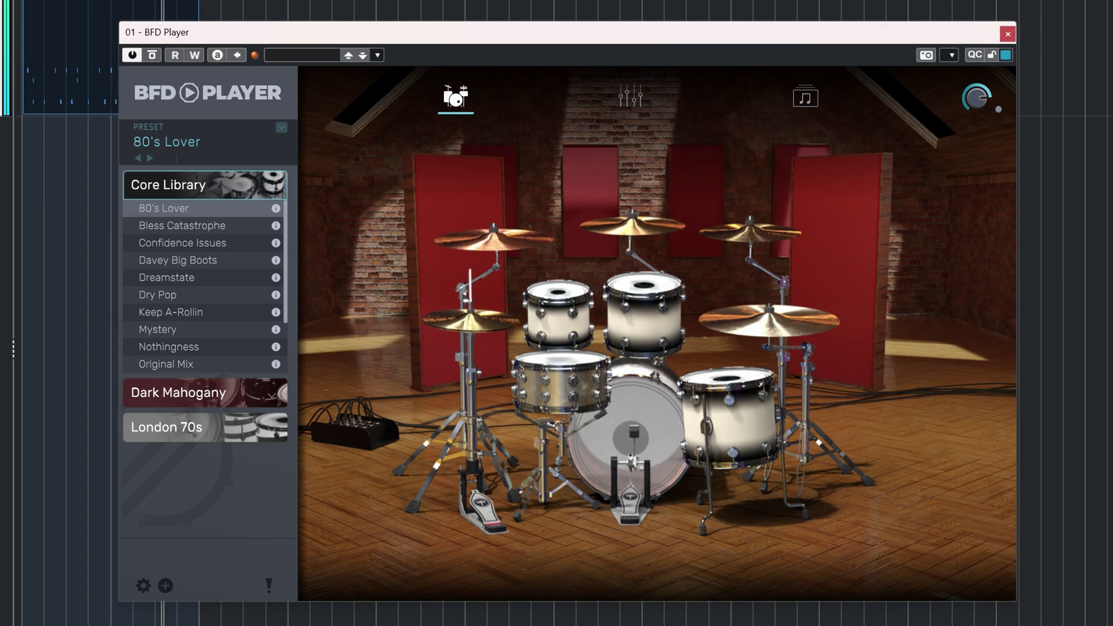
Play the floor tom, the larger rack tom and the snare, and review the default BFD Player keymap in the guide
{"action": "left_click", "coordinate": [741, 387]}
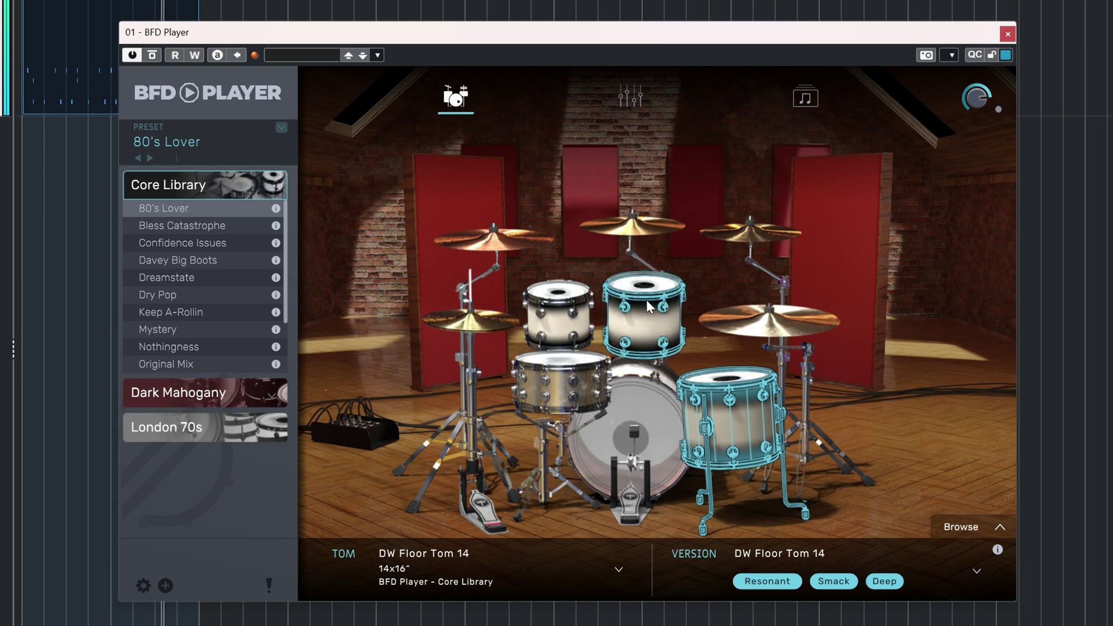
{"action": "left_click", "coordinate": [666, 311]}
{"action": "left_click", "coordinate": [728, 409]}
{"action": "left_click", "coordinate": [561, 383]}
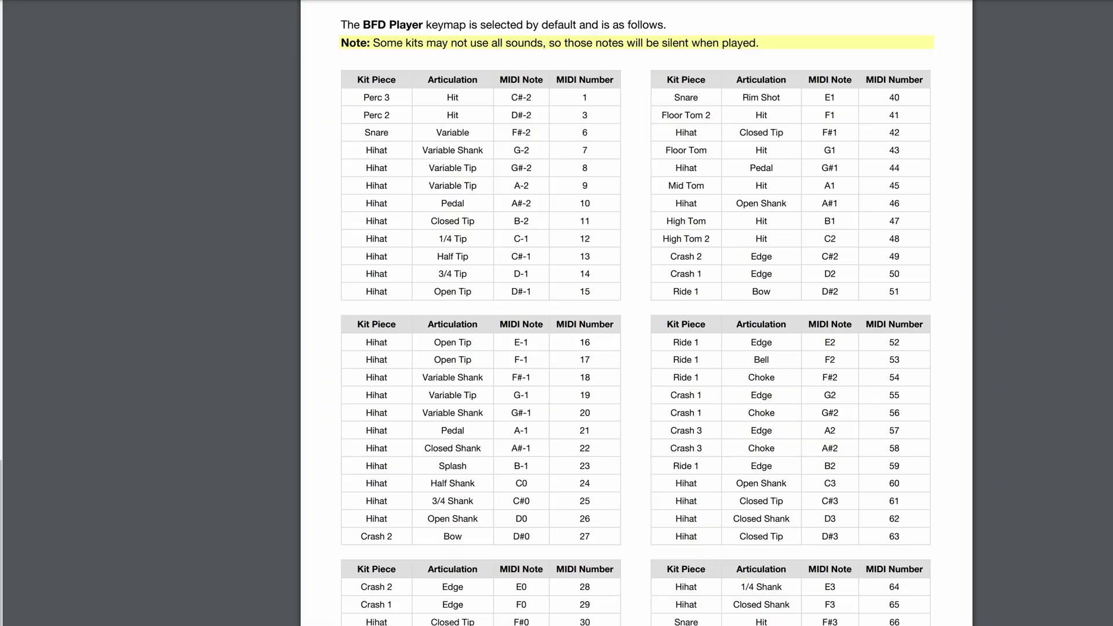
{"action": "scroll", "coordinate": [636, 313], "scroll_direction": "down", "scroll_amount": 10}
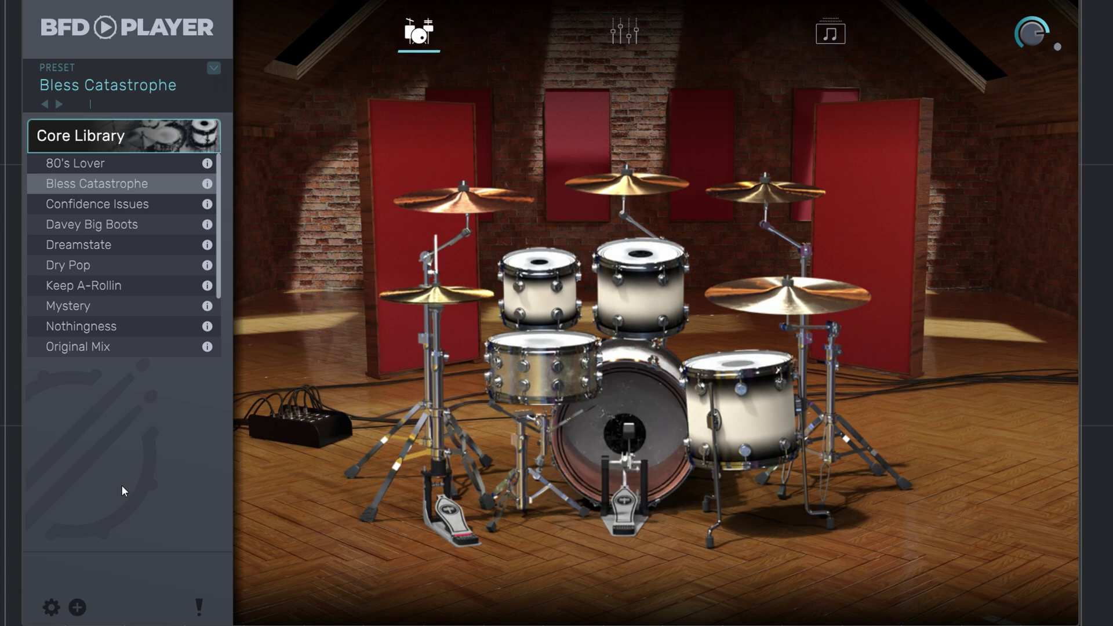
Step through the Core Library presets that follow Bless Catastrophe one by one to audition their sounds
{"action": "key", "text": "Down"}
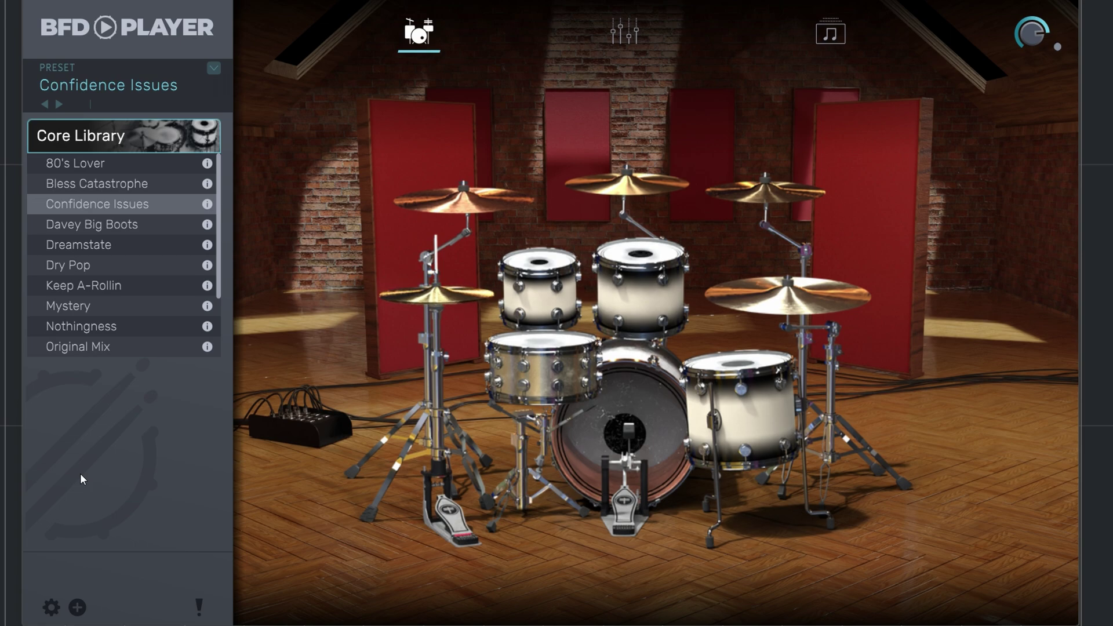
{"action": "key", "text": "Down"}
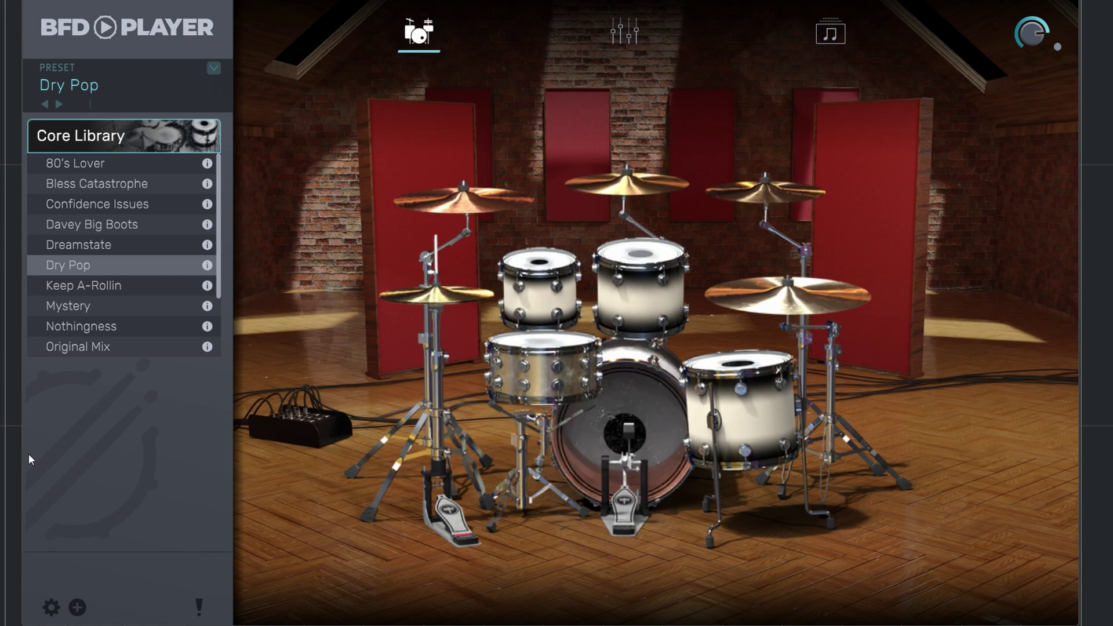
{"action": "key", "text": "Down"}
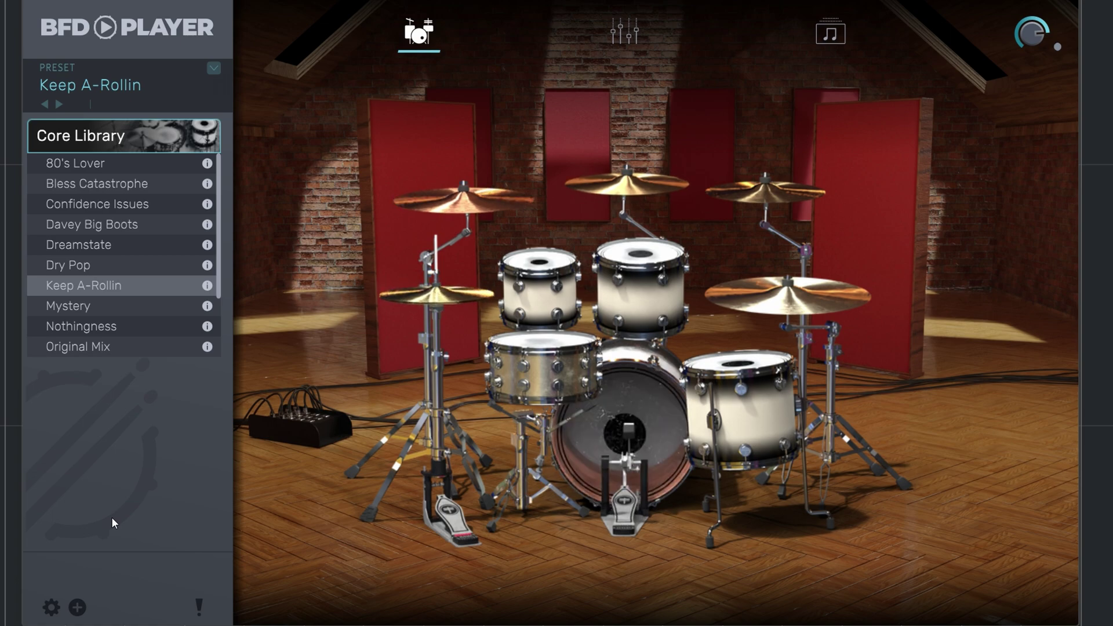
{"action": "key", "text": "Down"}
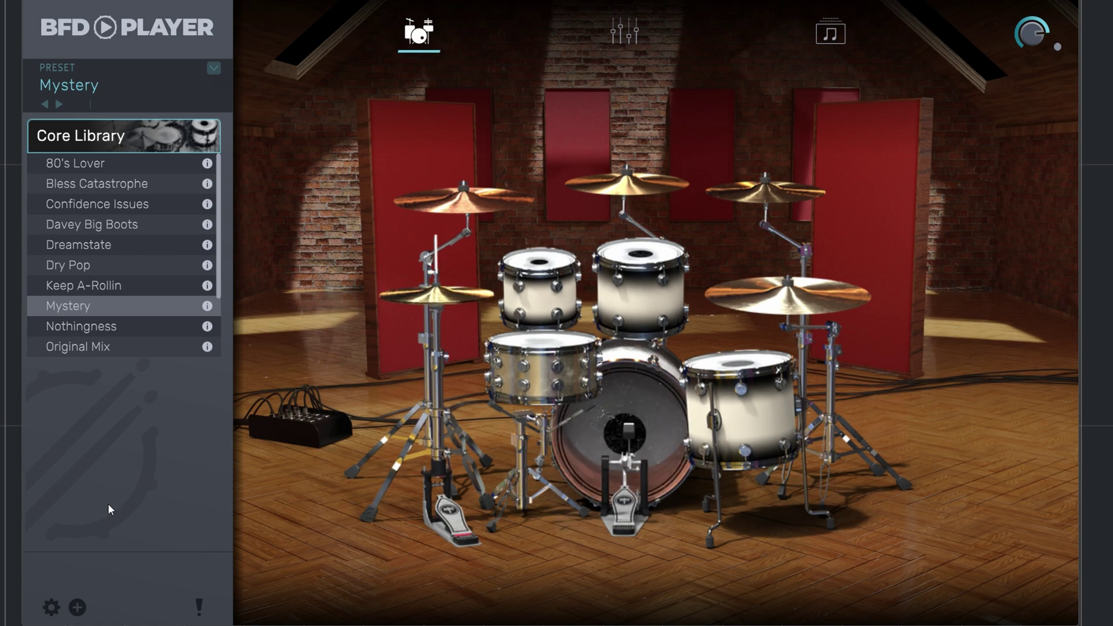
{"action": "key", "text": "Down"}
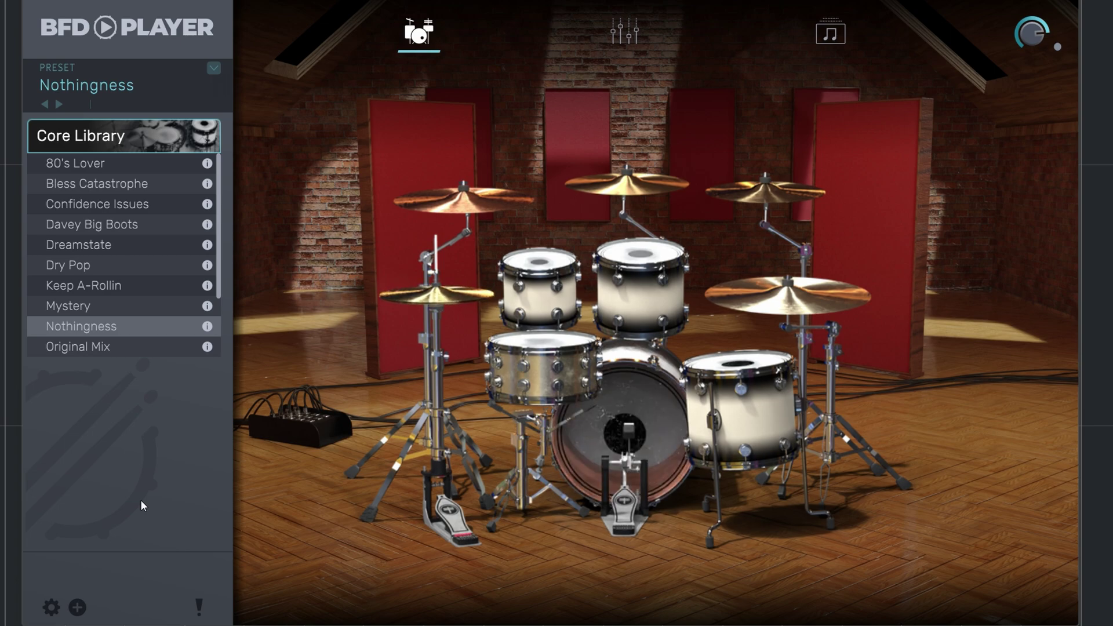
{"action": "key", "text": "Down"}
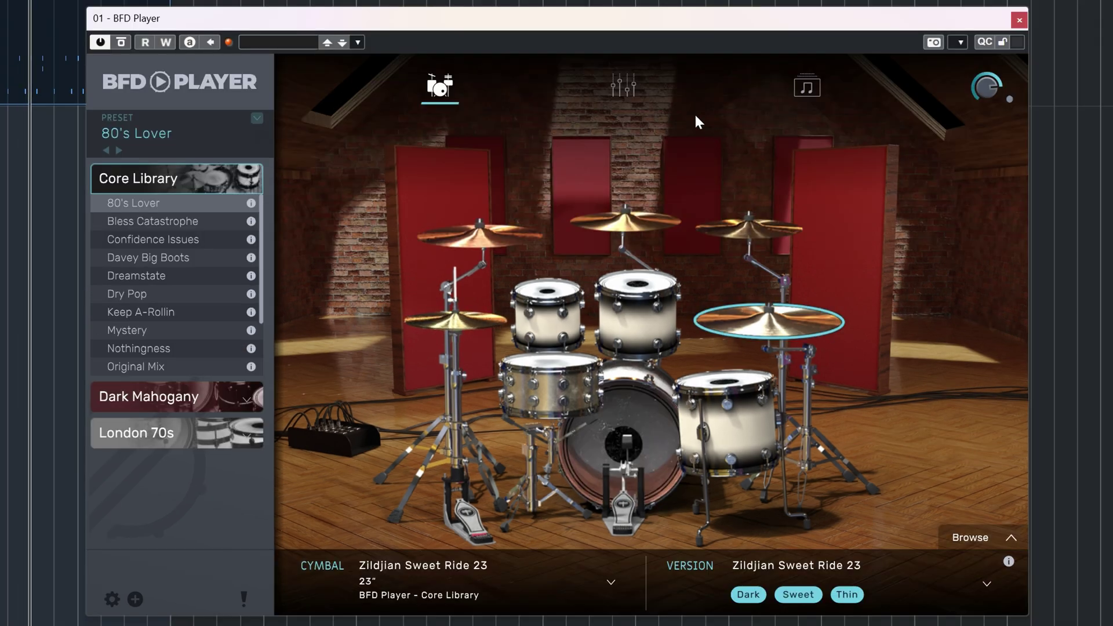
Show the mixer for the 80's Lover preset, then load Bless Catastrophe and look through its mixer channels
{"action": "left_click", "coordinate": [623, 85]}
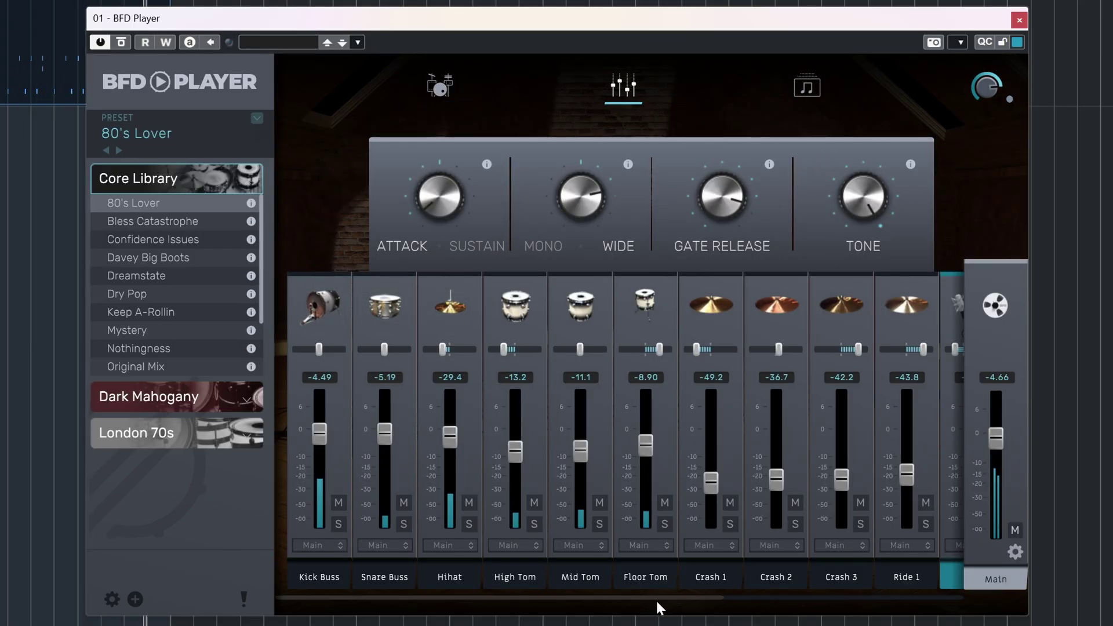
{"action": "left_click_drag", "start_coordinate": [657, 605], "coordinate": [637, 620]}
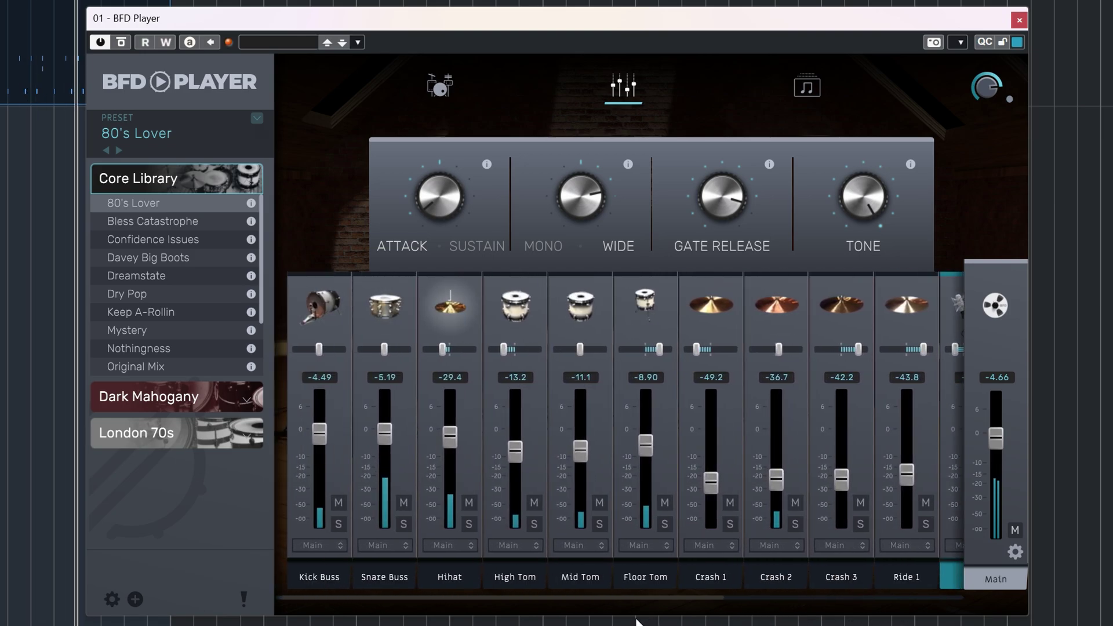
{"action": "double_click", "coordinate": [166, 220]}
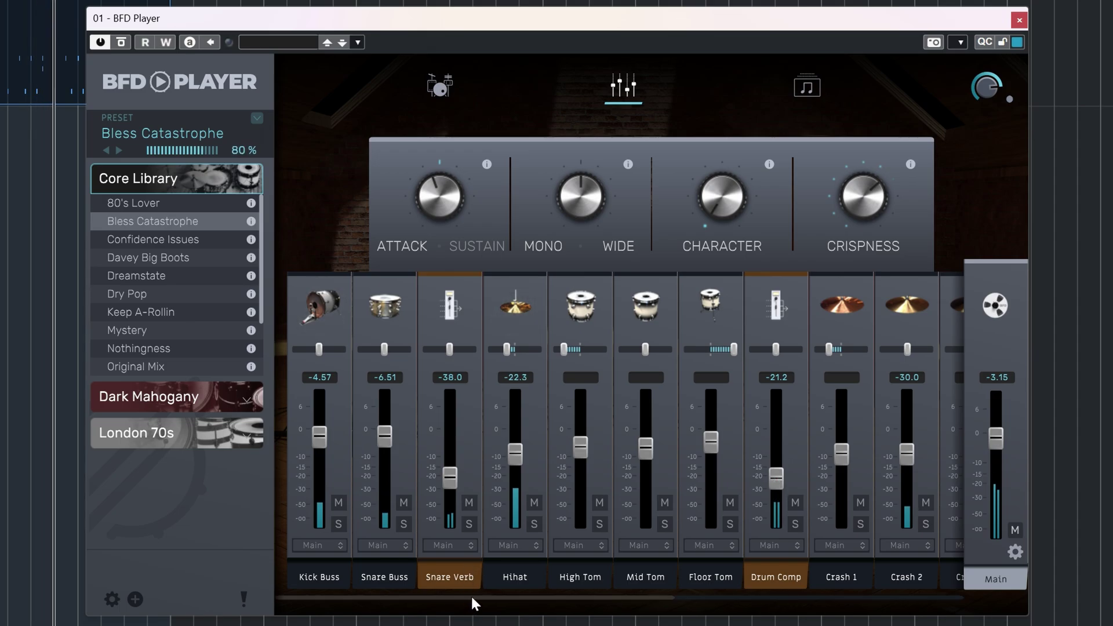
{"action": "left_click_drag", "start_coordinate": [472, 597], "coordinate": [597, 609]}
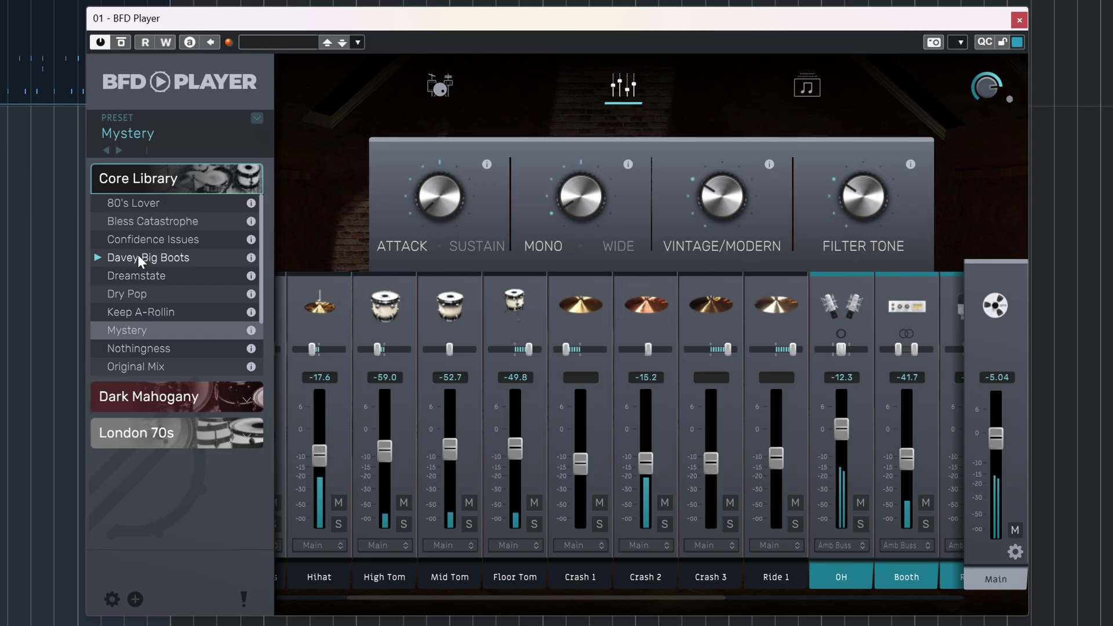
Load the Davey Big Boots, Confidence Issues and Nothingness presets in turn to compare their macros and mixer channels
{"action": "double_click", "coordinate": [138, 256]}
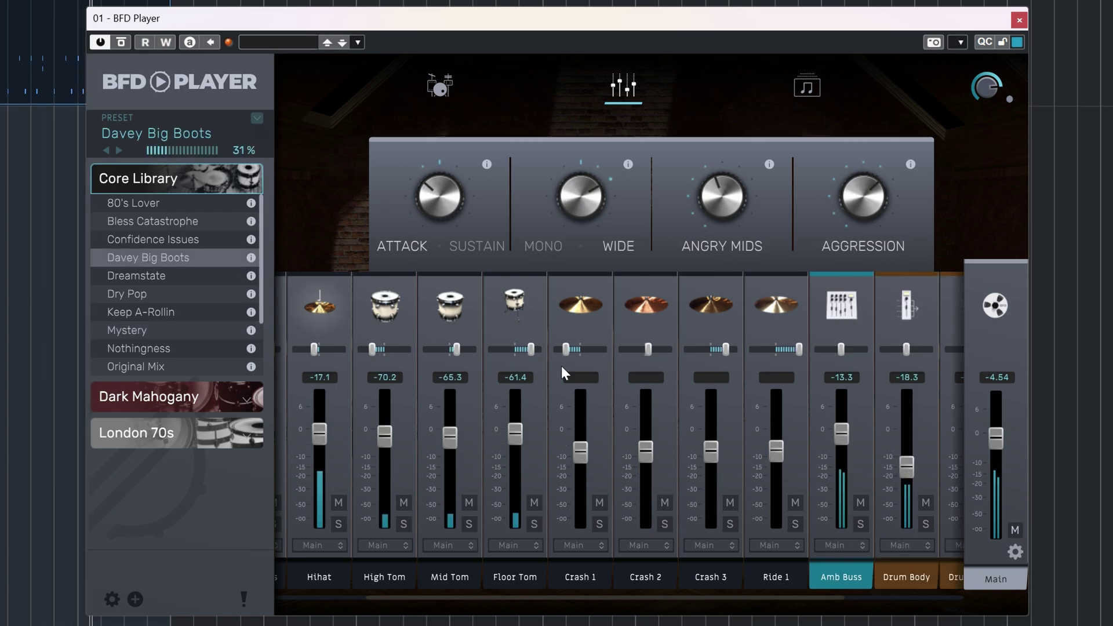
{"action": "double_click", "coordinate": [161, 237]}
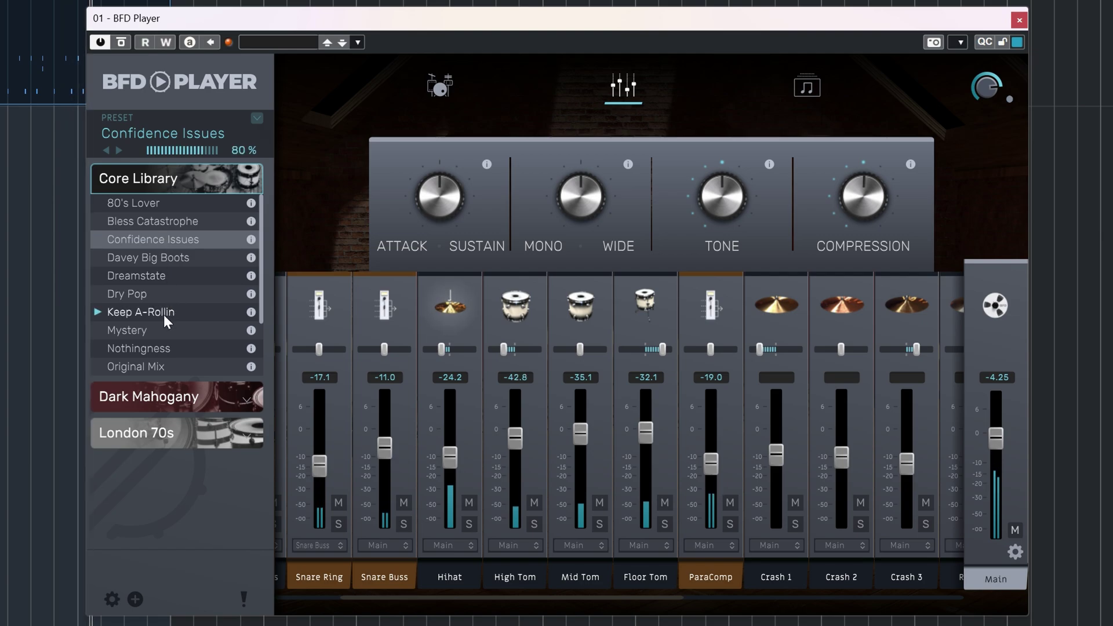
{"action": "double_click", "coordinate": [127, 346]}
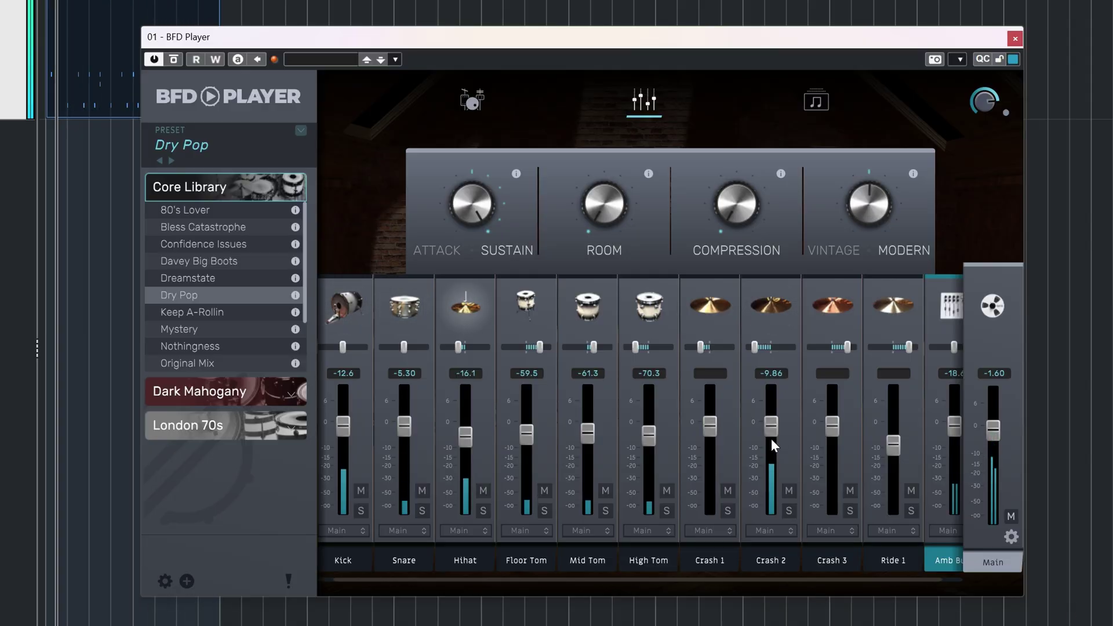
Lower the Crash 2 fader in the Dry Pop mixer and centre the Hihat pan
{"action": "mouse_move", "coordinate": [771, 438]}
{"action": "left_click_drag", "start_coordinate": [778, 425], "coordinate": [770, 445]}
{"action": "double_click", "coordinate": [459, 346]}
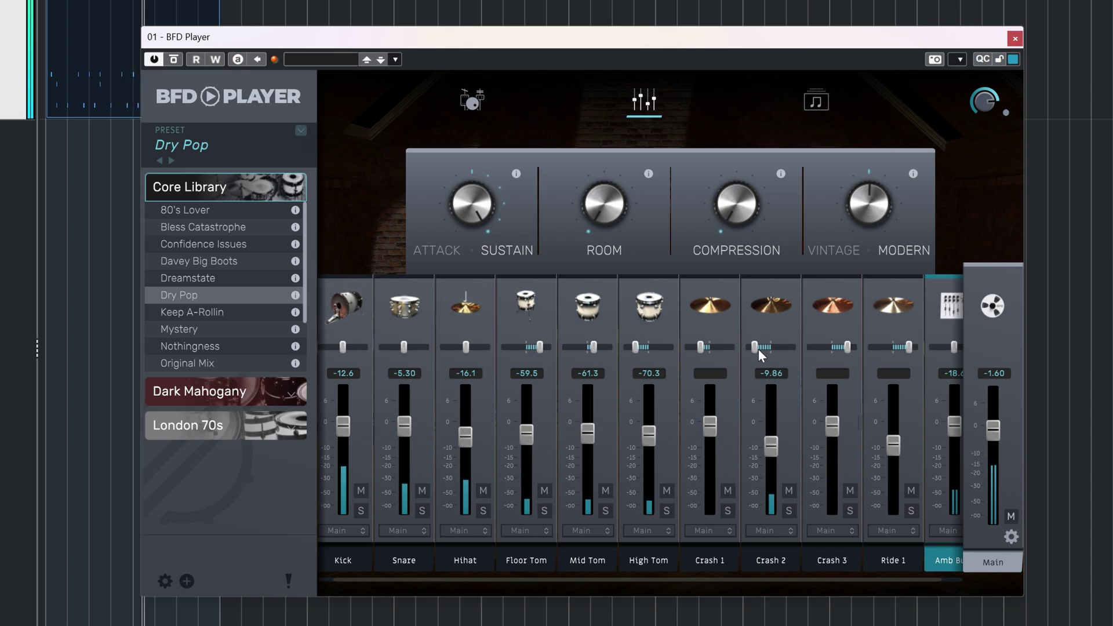
Pan Crash 2 to about 6% left and raise its fader back to just below 0
{"action": "mouse_move", "coordinate": [759, 347]}
{"action": "left_click_drag", "start_coordinate": [767, 346], "coordinate": [770, 344]}
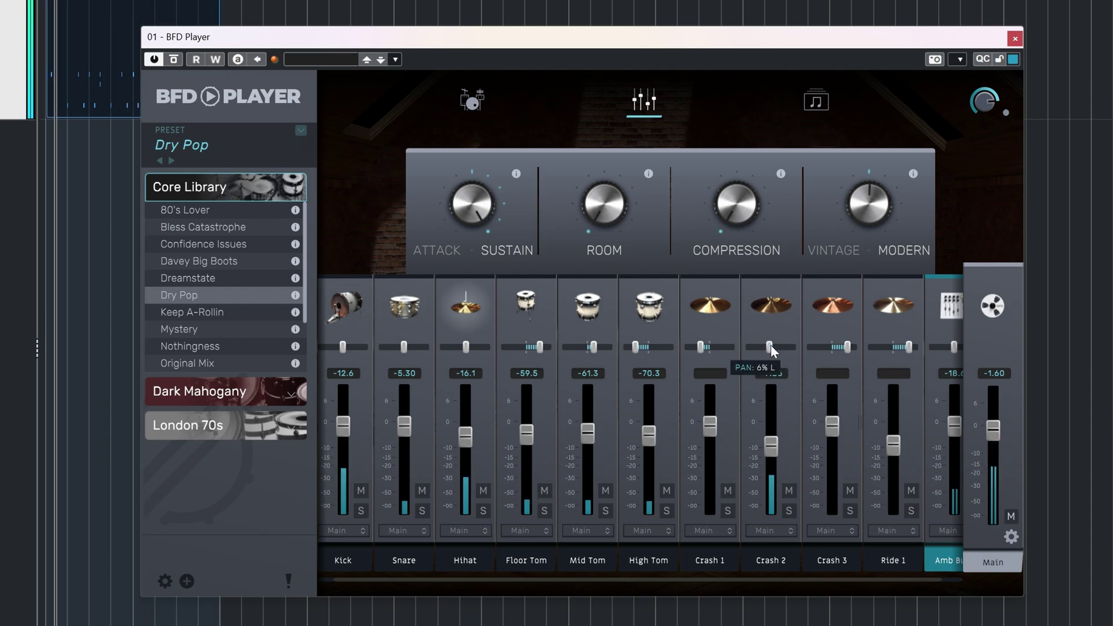
{"action": "left_click_drag", "start_coordinate": [770, 439], "coordinate": [778, 418]}
Raise the Compression macro to about 92% and turn the Vintage/Modern macro towards Vintage
{"action": "left_click_drag", "start_coordinate": [745, 217], "coordinate": [784, 89]}
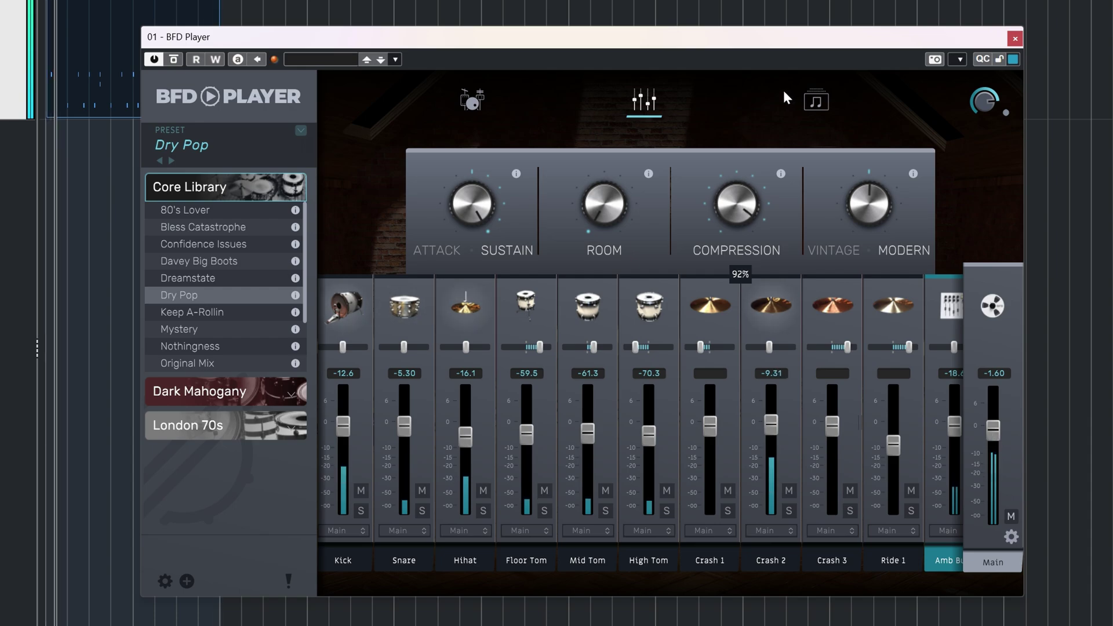
{"action": "left_click_drag", "start_coordinate": [864, 202], "coordinate": [862, 214]}
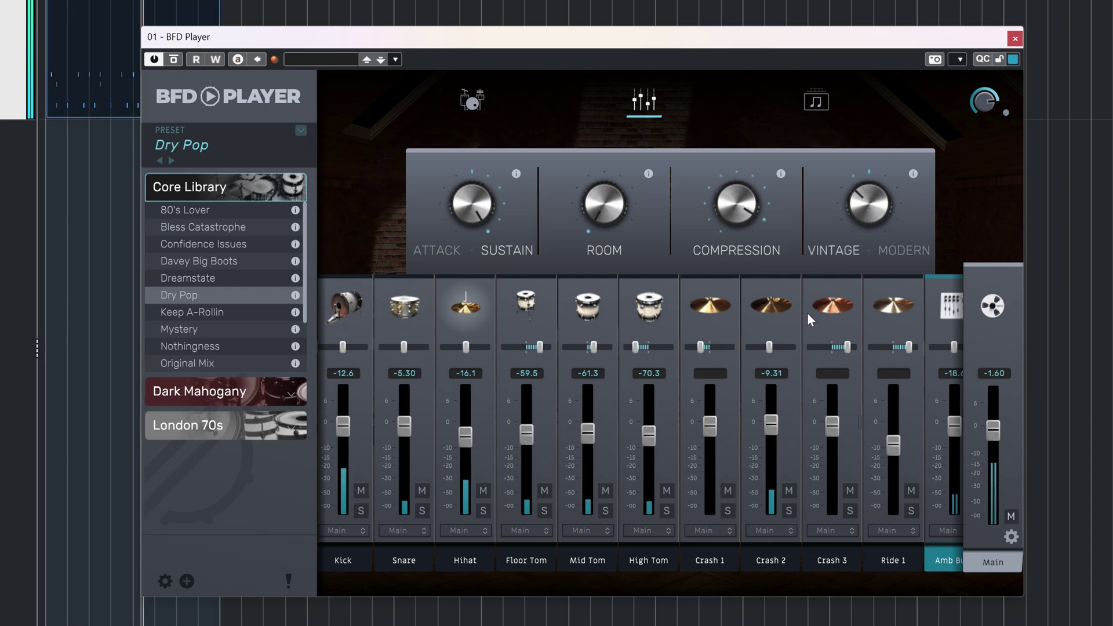
Raise the Amb Buss fader to about 6 and increase the Room macro
{"action": "left_click_drag", "start_coordinate": [652, 577], "coordinate": [716, 579]}
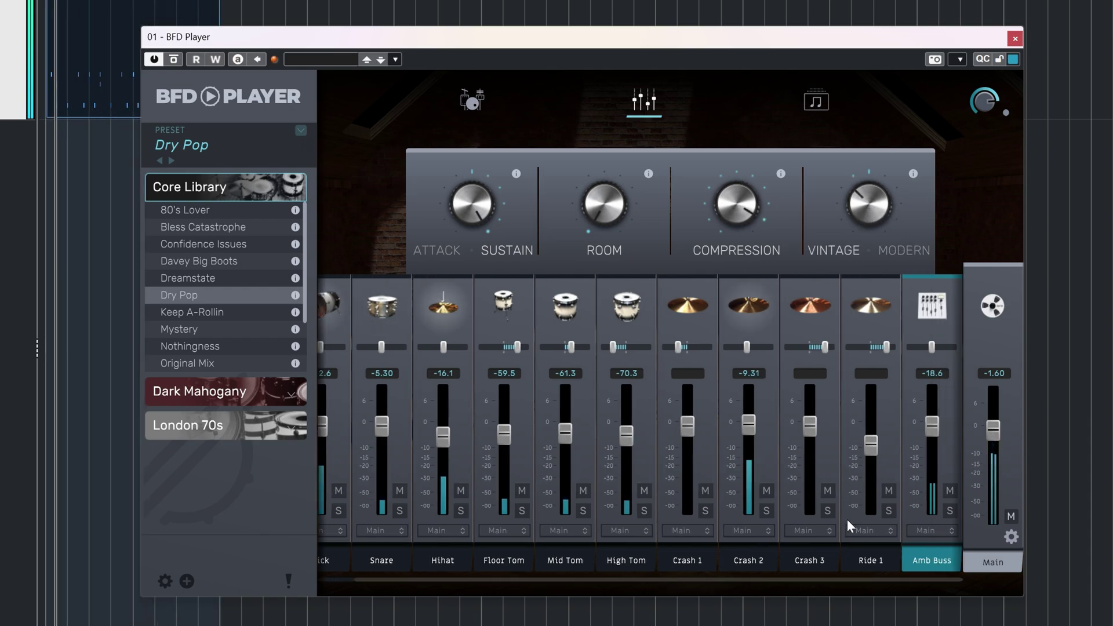
{"action": "left_click_drag", "start_coordinate": [934, 431], "coordinate": [936, 392]}
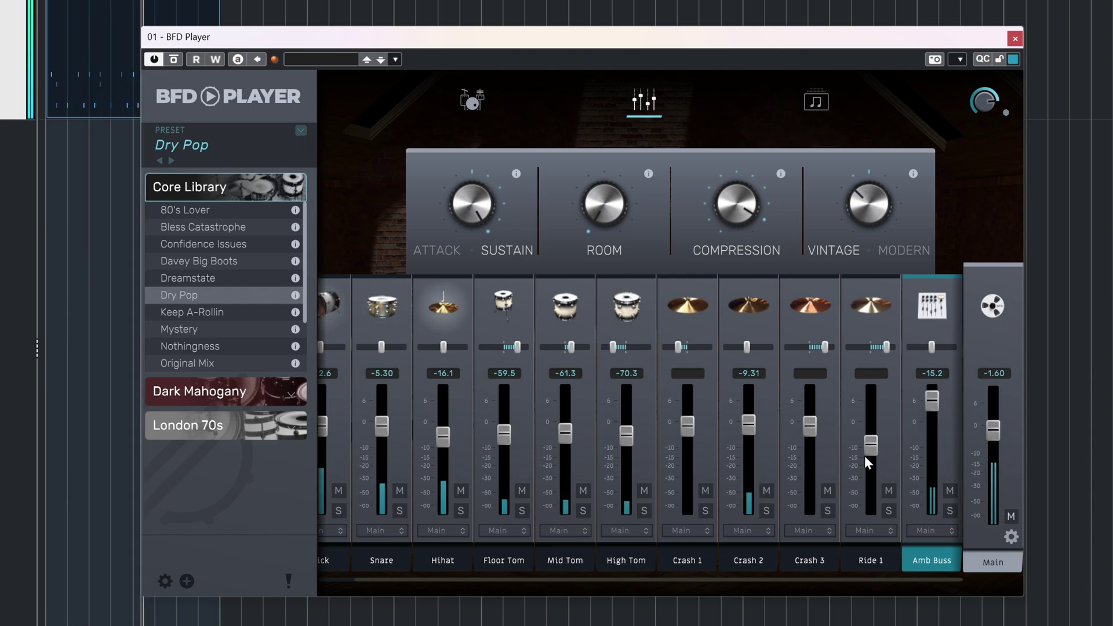
{"action": "left_click_drag", "start_coordinate": [602, 223], "coordinate": [583, 163]}
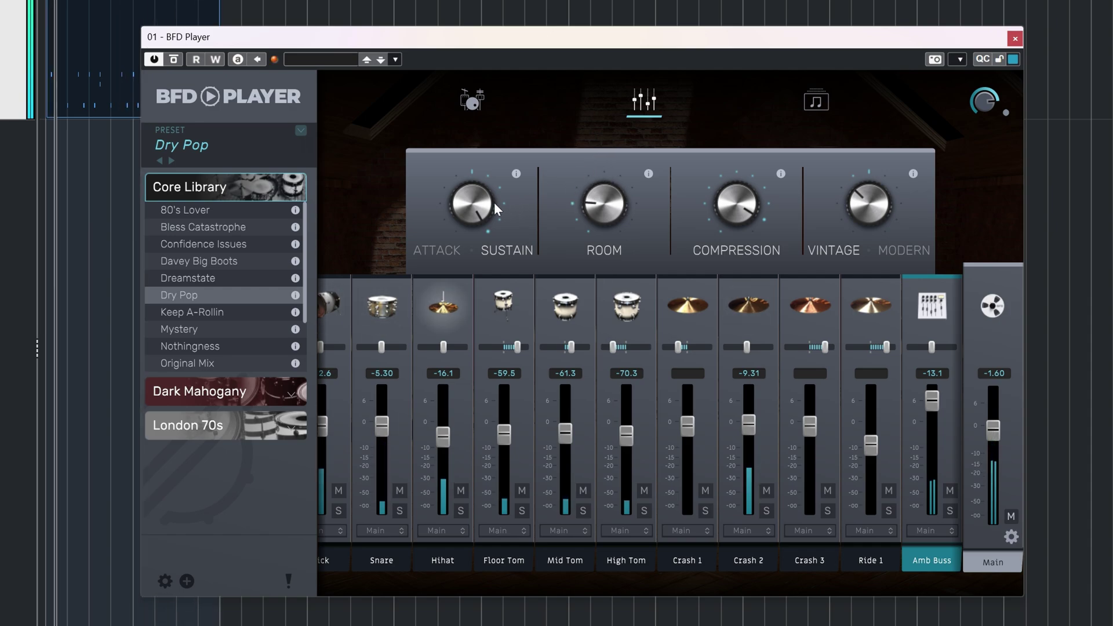
Turn the Attack/Sustain macro to -100%, ease it back partway towards the middle, and fine-tune the Crash 2 fader
{"action": "left_click_drag", "start_coordinate": [494, 203], "coordinate": [485, 218]}
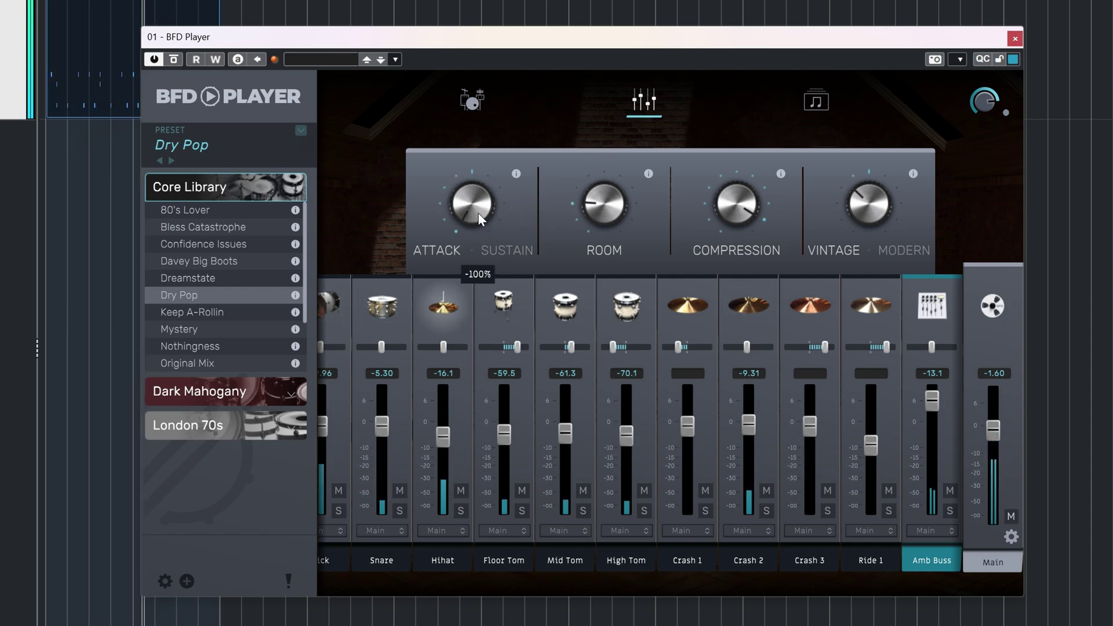
{"action": "left_click_drag", "start_coordinate": [479, 208], "coordinate": [489, 155]}
{"action": "left_click_drag", "start_coordinate": [748, 442], "coordinate": [753, 436]}
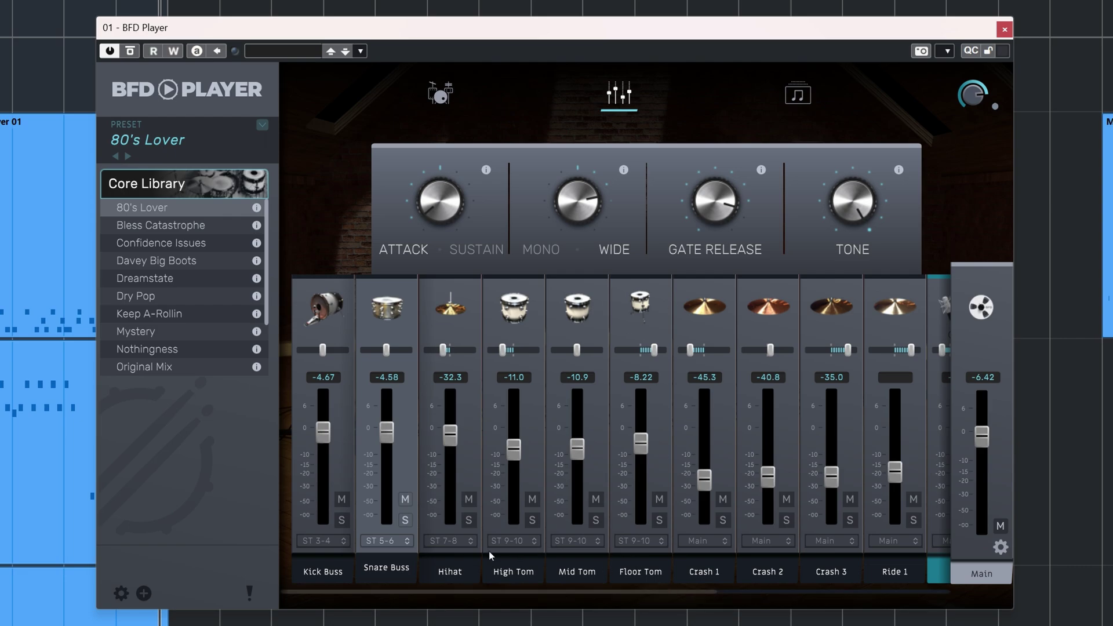
Examine the stereo output routing options for the Snare Buss and Kick Buss channels of 80's Lover
{"action": "left_click", "coordinate": [391, 544]}
{"action": "mouse_move", "coordinate": [406, 558]}
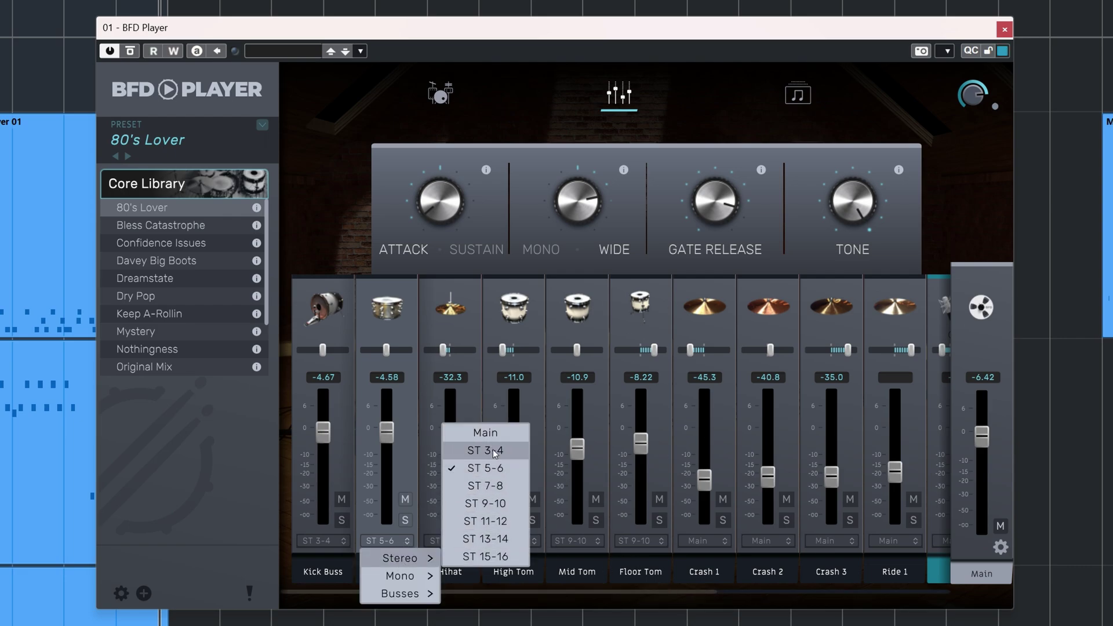
{"action": "left_click", "coordinate": [445, 505]}
{"action": "left_click", "coordinate": [345, 542]}
{"action": "mouse_move", "coordinate": [348, 550]}
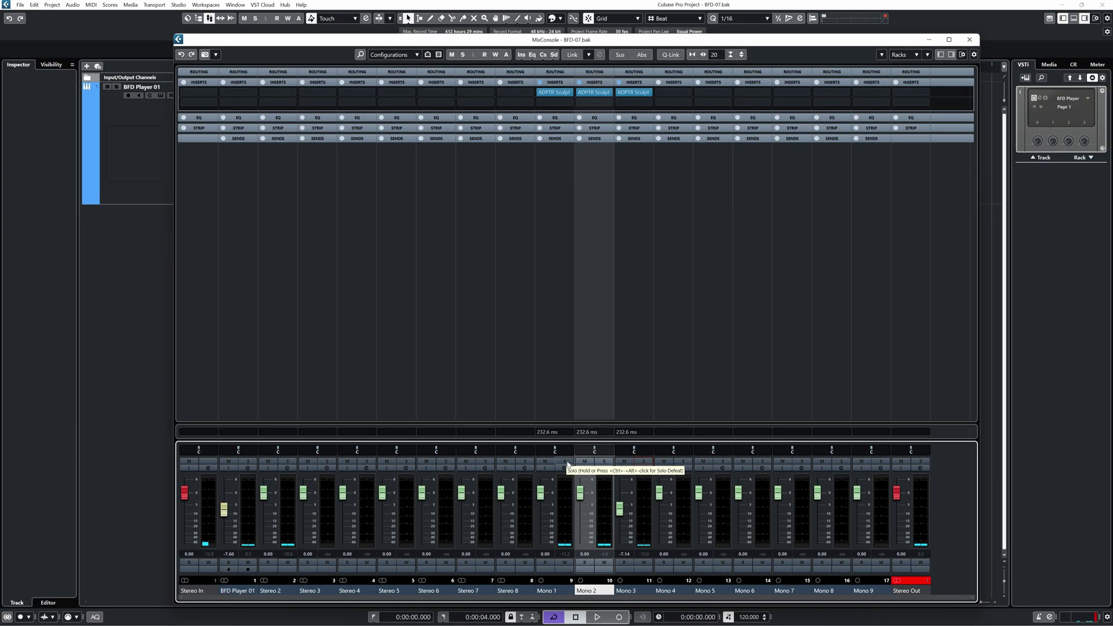
Solo the Mono 1, Mono 2 and Mono 3 channels in the Cubase MixConsole, and close the console
{"action": "left_click", "coordinate": [565, 461]}
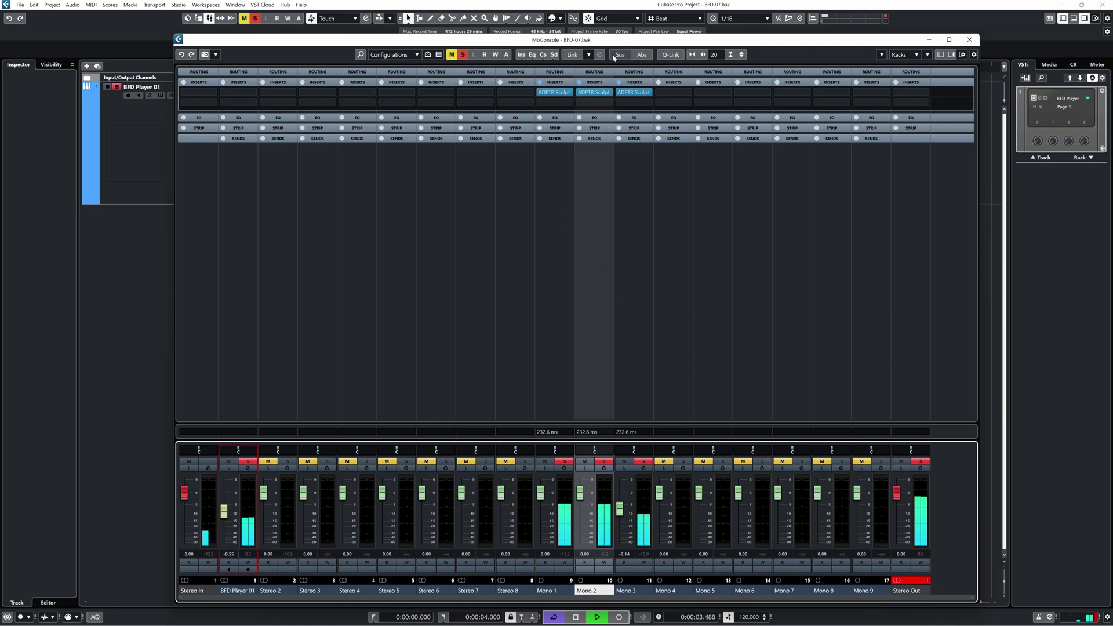
{"action": "left_click", "coordinate": [969, 41]}
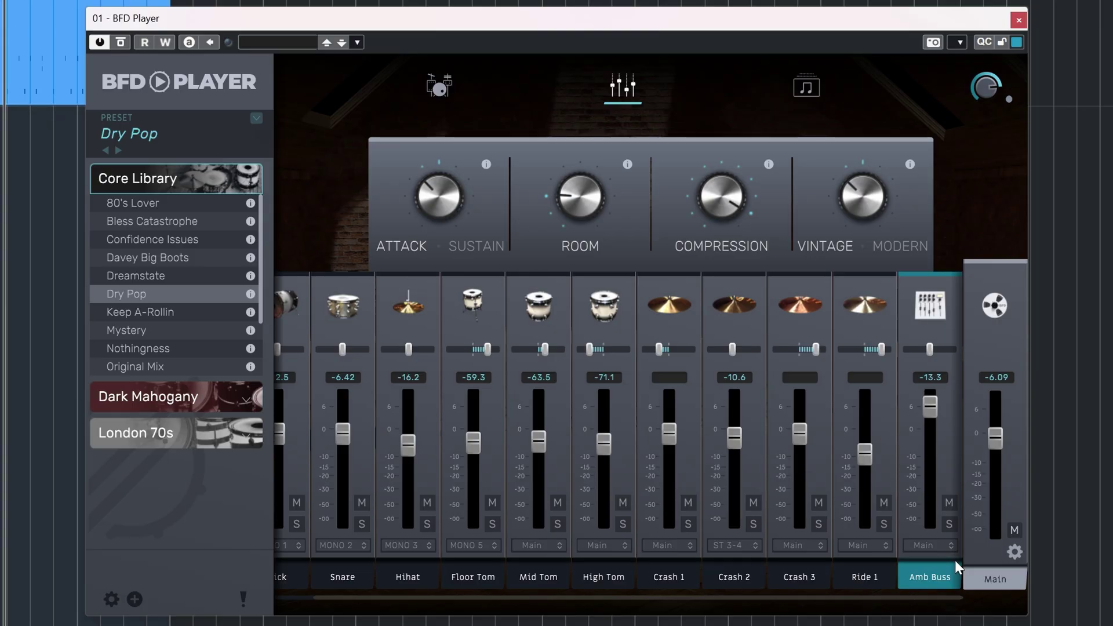
Route the Amb Buss channel of Dry Pop to stereo output 13-14 and assign Ride 1 to a separate output
{"action": "left_click", "coordinate": [933, 546]}
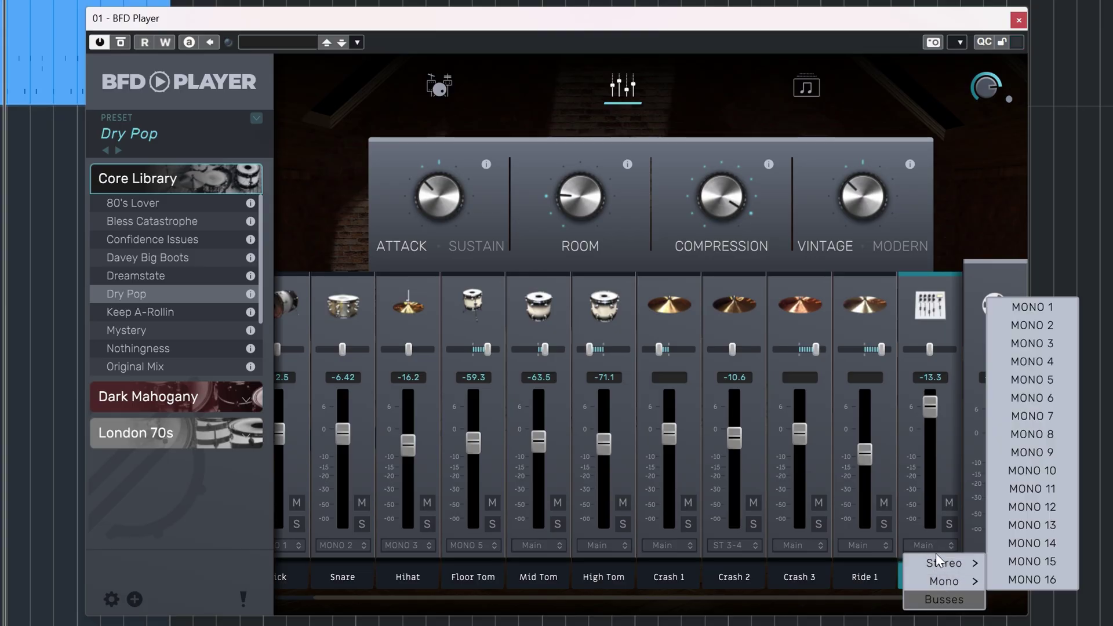
{"action": "mouse_move", "coordinate": [941, 564]}
{"action": "left_click", "coordinate": [1018, 545]}
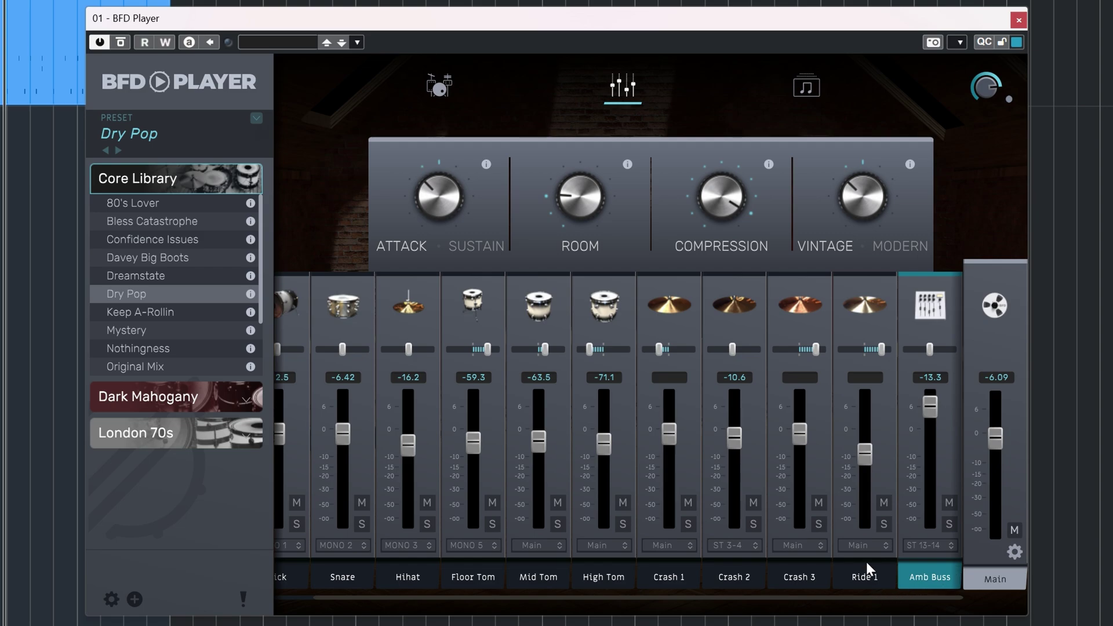
{"action": "left_click", "coordinate": [867, 546]}
{"action": "mouse_move", "coordinate": [877, 576]}
{"action": "left_click", "coordinate": [944, 547]}
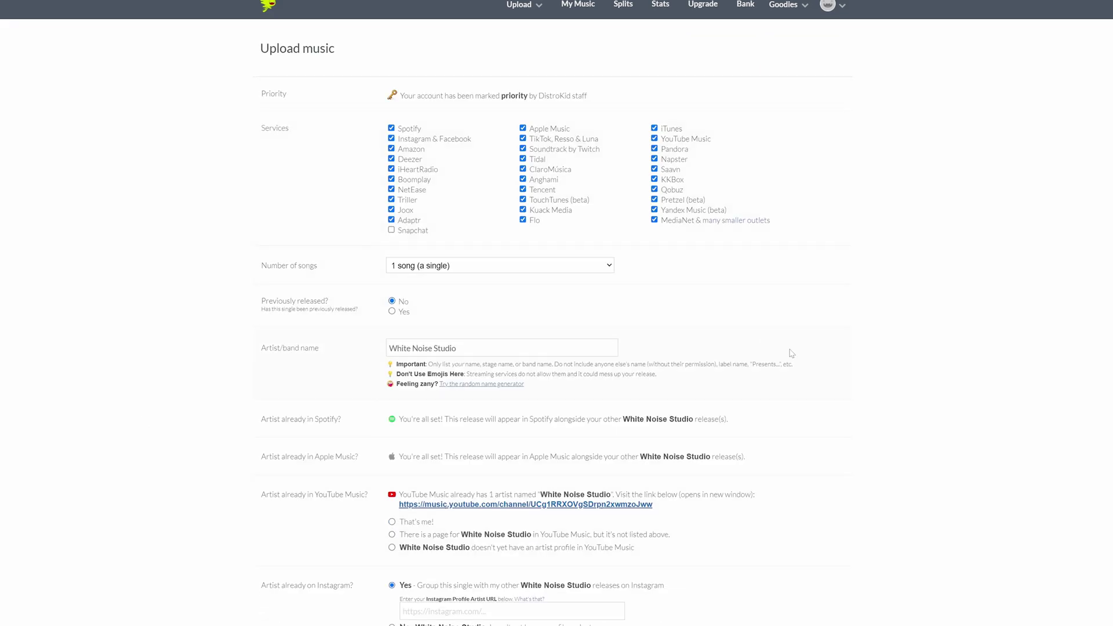
Switch to DistroKid and look through the music upload form, from the services and artist settings to the track details
{"action": "scroll", "coordinate": [556, 313], "scroll_direction": "down", "scroll_amount": 8}
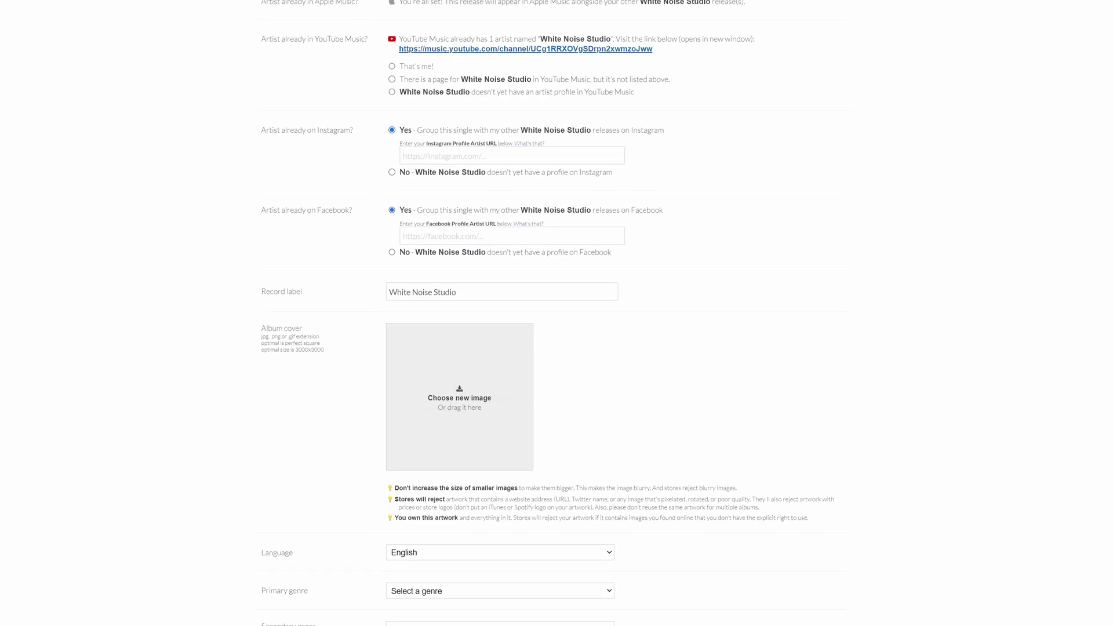
{"action": "scroll", "coordinate": [557, 313], "scroll_direction": "down", "scroll_amount": 4}
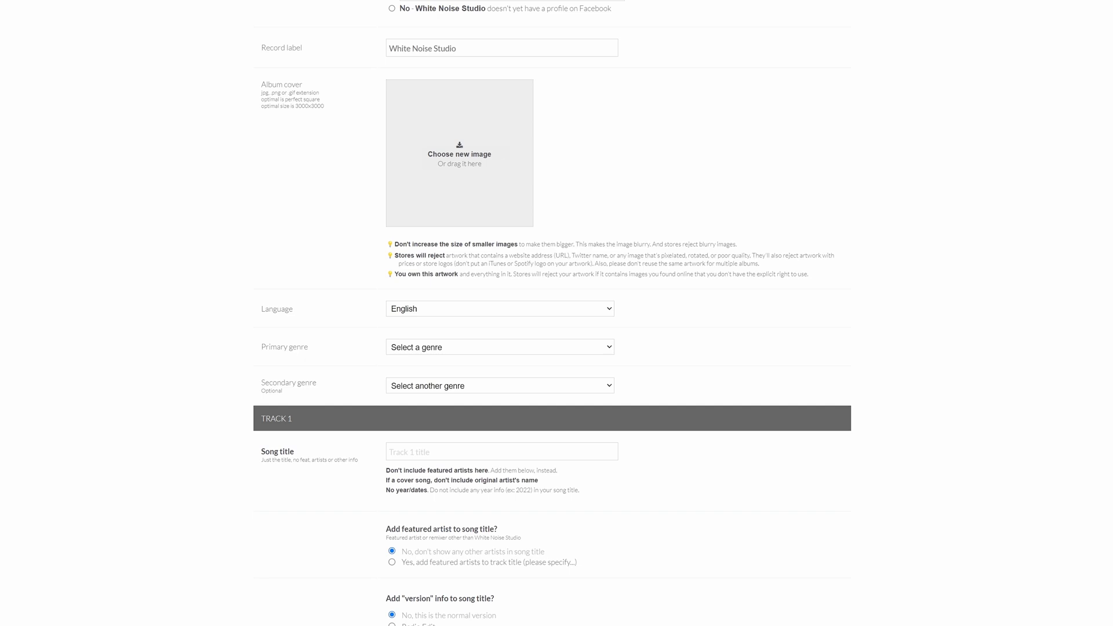
{"action": "scroll", "coordinate": [552, 313], "scroll_direction": "down", "scroll_amount": 1}
{"action": "scroll", "coordinate": [552, 313], "scroll_direction": "down", "scroll_amount": 2}
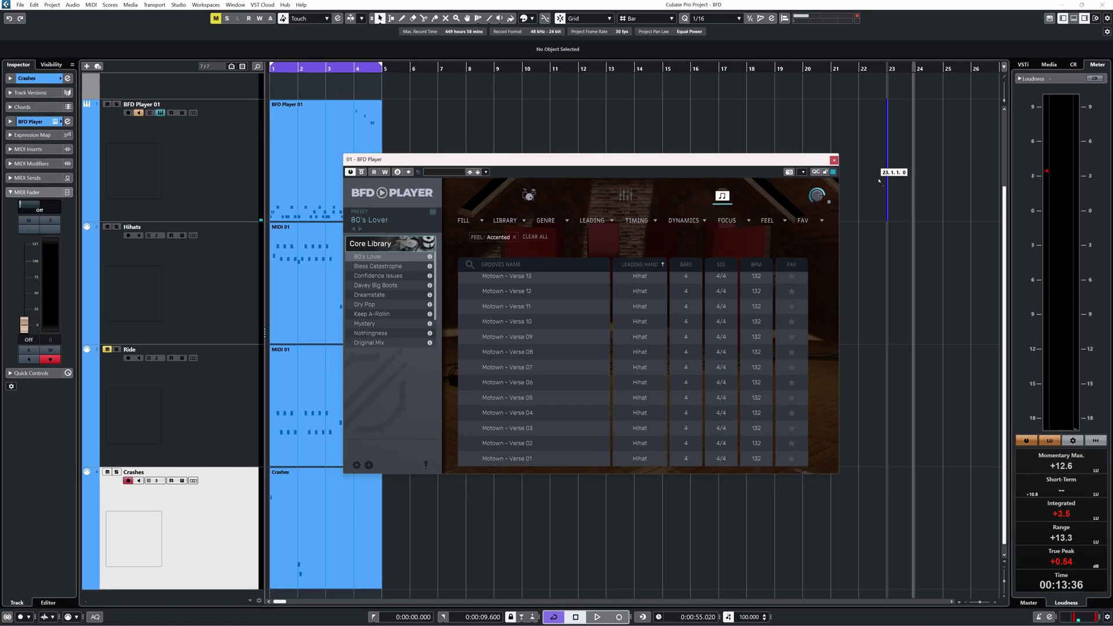
Place the Motown - Verse 05 groove at bar 23 of the BFD Player 01 track in Cubase and close the plug-in window
{"action": "left_click_drag", "start_coordinate": [879, 181], "coordinate": [881, 174]}
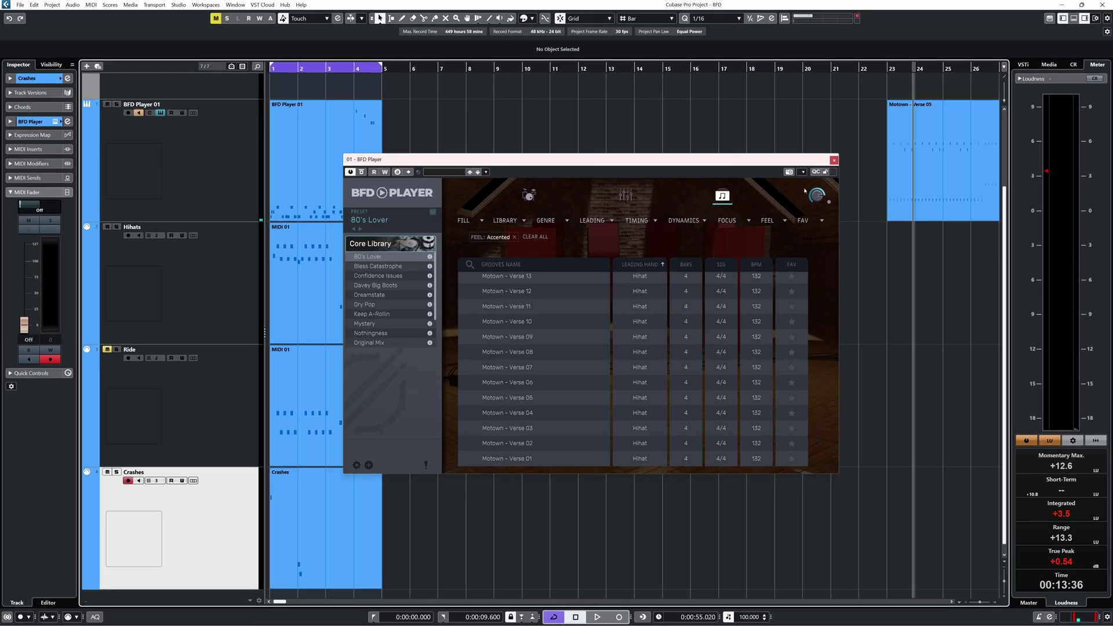
{"action": "key", "text": "ctrl+e"}
{"action": "left_click", "coordinate": [834, 160]}
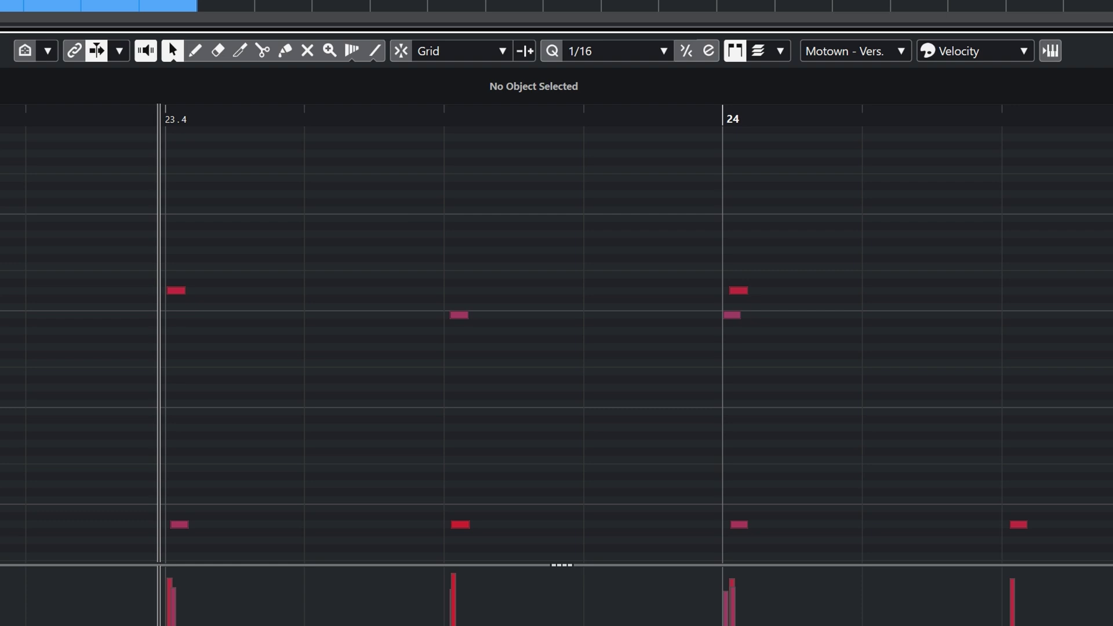
Examine how the Motown groove's notes sit against the grid around beats 23.3 and 23.4 in the MIDI editor
{"action": "key", "text": "h"}
{"action": "key", "text": "h"}
{"action": "key", "text": "h"}
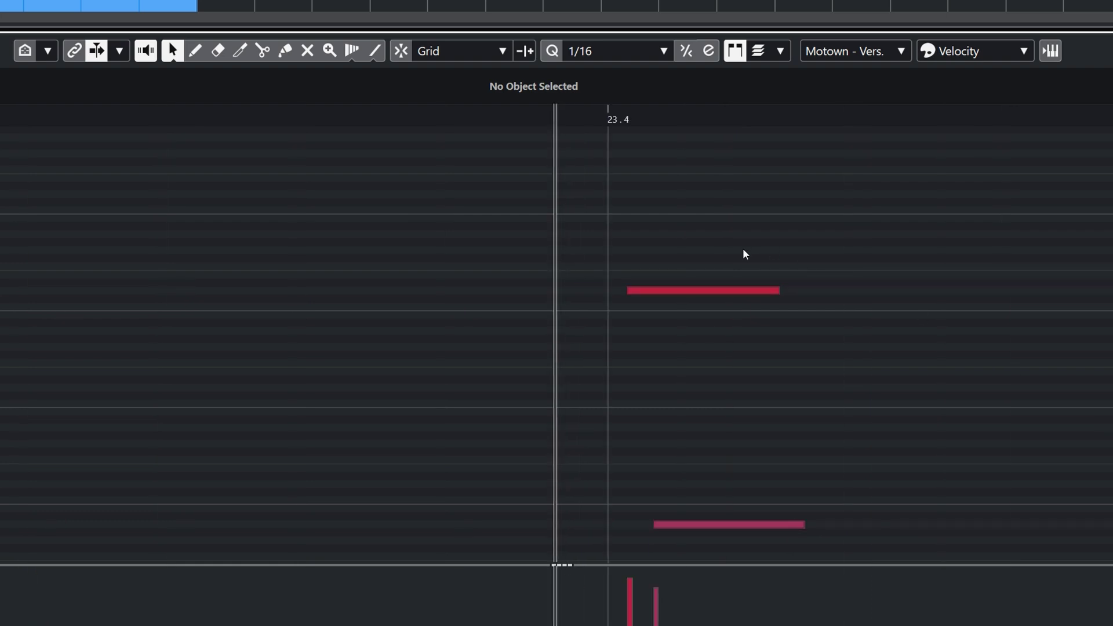
{"action": "left_click", "coordinate": [618, 114]}
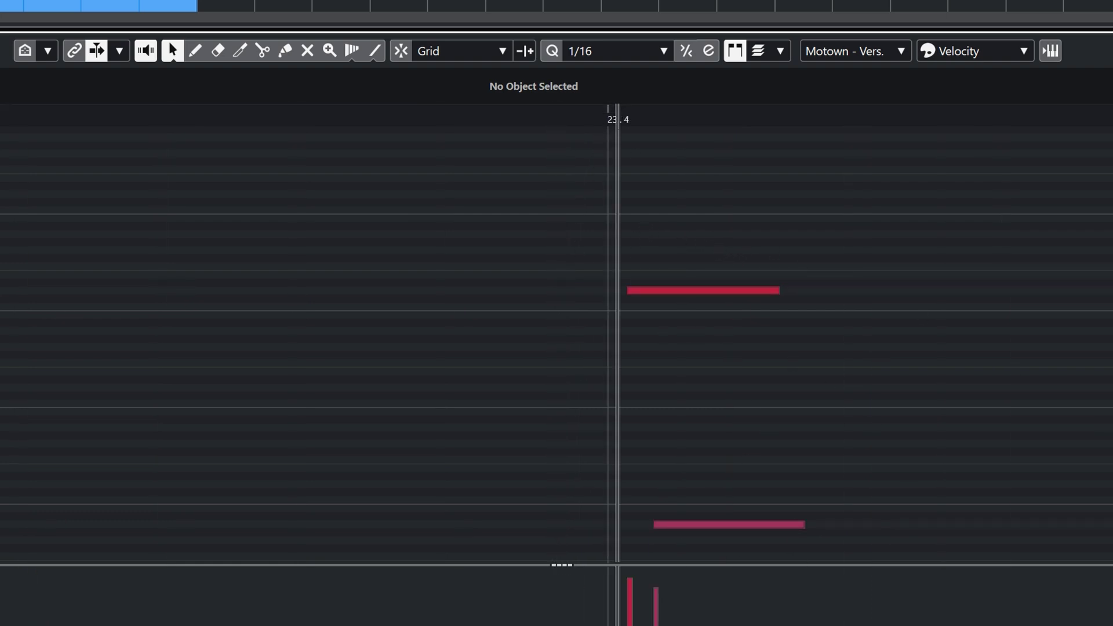
{"action": "key", "text": "g"}
{"action": "key", "text": "g"}
{"action": "key", "text": "g"}
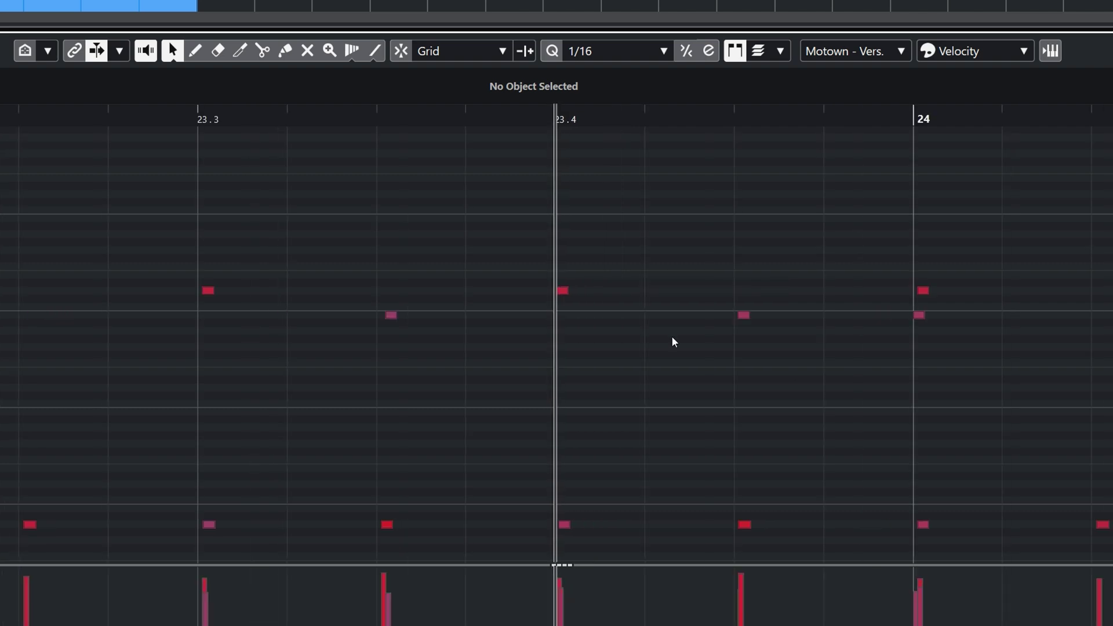
{"action": "left_click", "coordinate": [193, 119]}
{"action": "key", "text": "h"}
{"action": "key", "text": "h"}
{"action": "key", "text": "h"}
{"action": "key", "text": "g"}
{"action": "key", "text": "g"}
{"action": "key", "text": "g"}
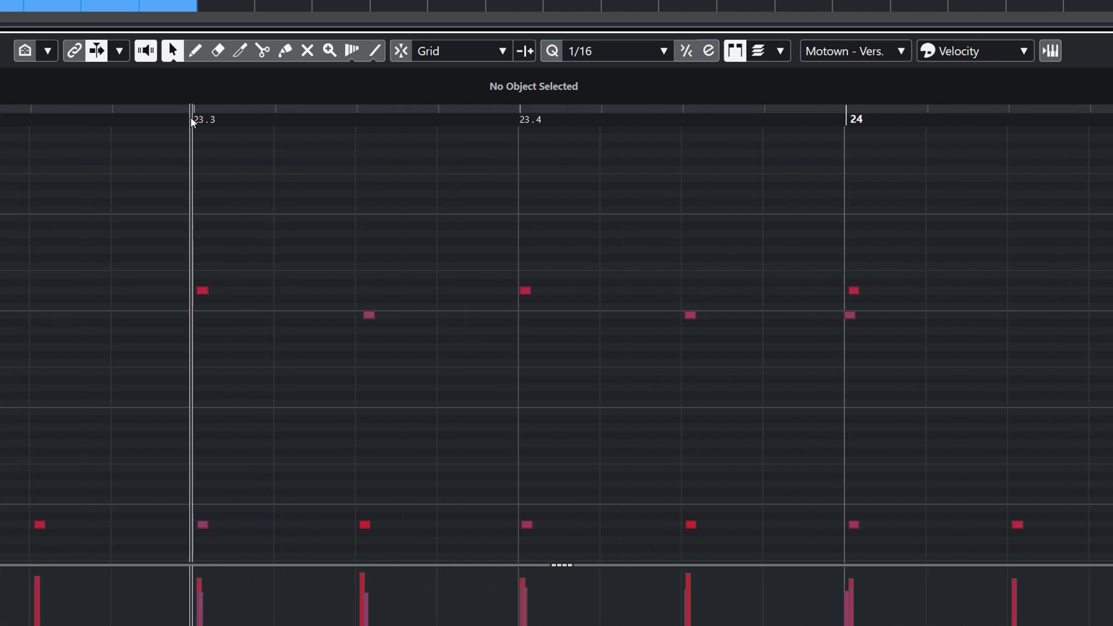
{"action": "left_click", "coordinate": [509, 118]}
{"action": "key", "text": "h"}
{"action": "key", "text": "h"}
{"action": "key", "text": "h"}
{"action": "key", "text": "h"}
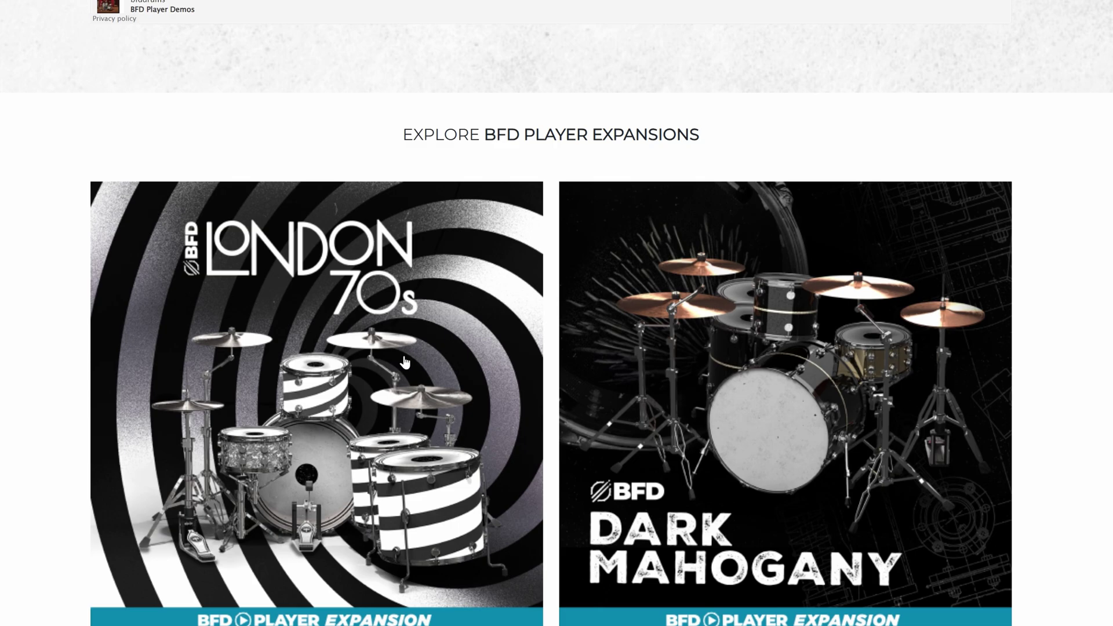
Look over the London 70s and Dark Mahogany expansions on the BFD Player web page
{"action": "scroll", "coordinate": [557, 313], "scroll_direction": "down", "scroll_amount": 2}
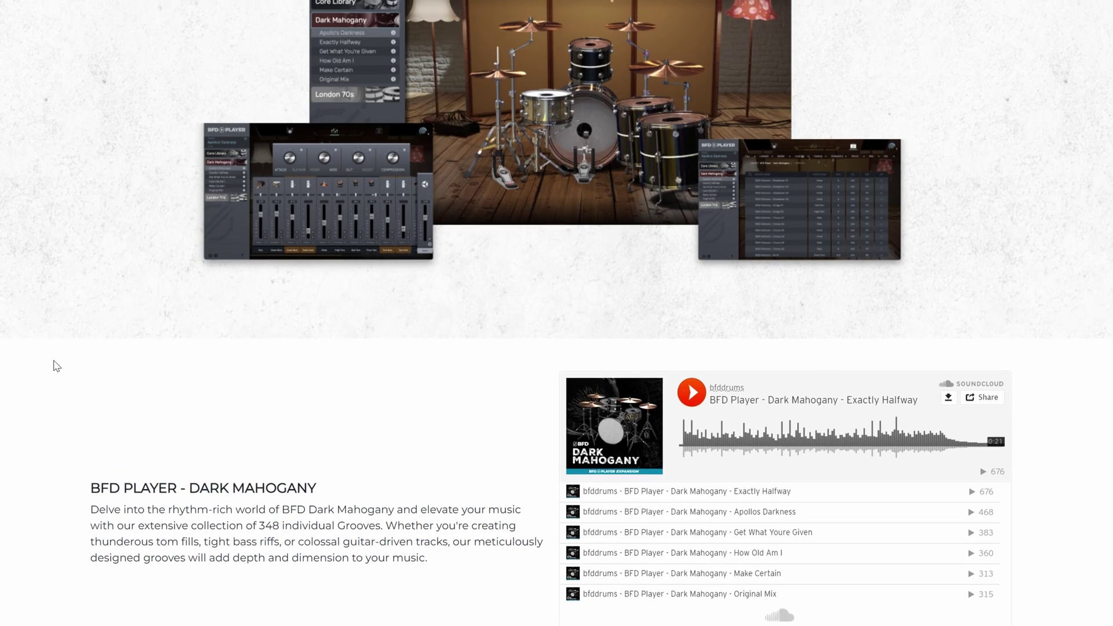
{"action": "scroll", "coordinate": [57, 365], "scroll_direction": "up", "scroll_amount": 15}
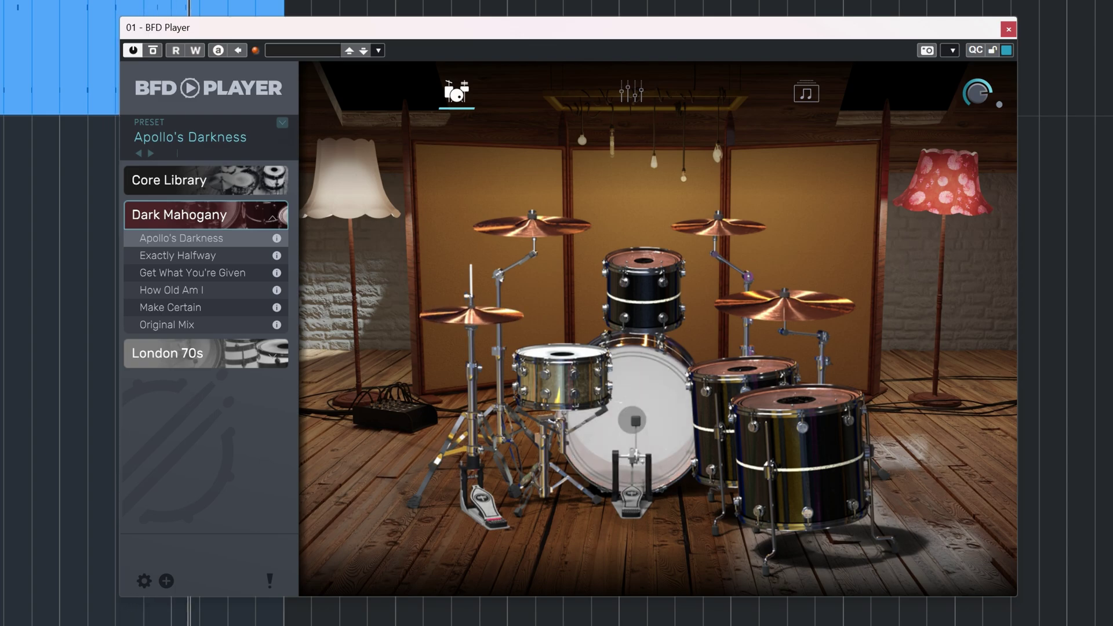
Audition Dark Mahogany presets including Exactly Halfway, Make Certain and Original Mix in BFD Player, viewing their mixer channels and kit
{"action": "left_click", "coordinate": [177, 255]}
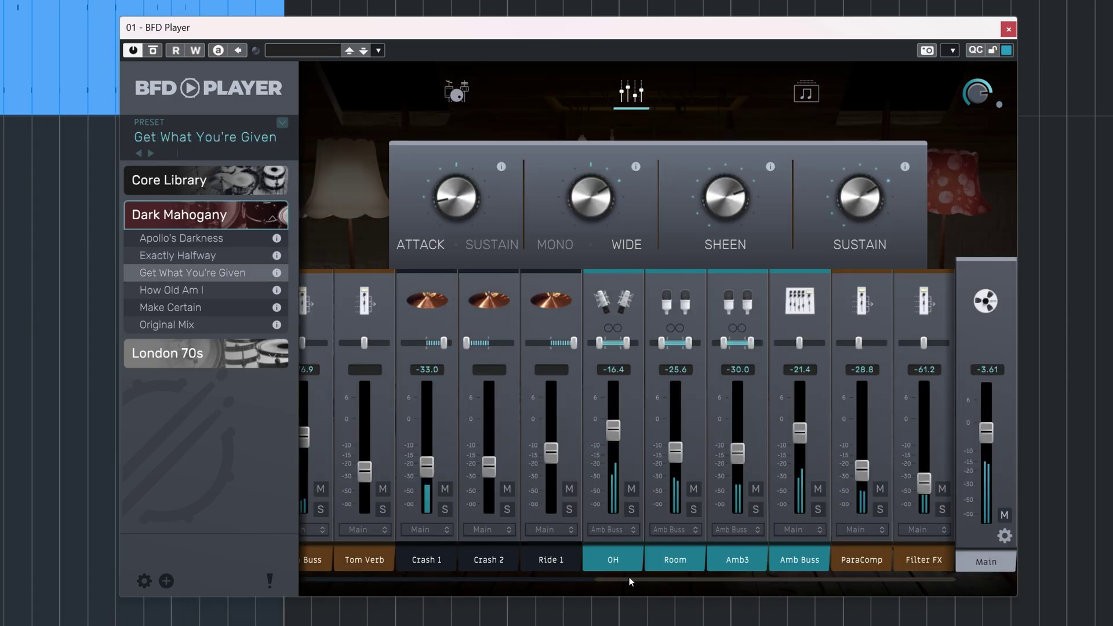
{"action": "left_click_drag", "start_coordinate": [628, 576], "coordinate": [656, 593]}
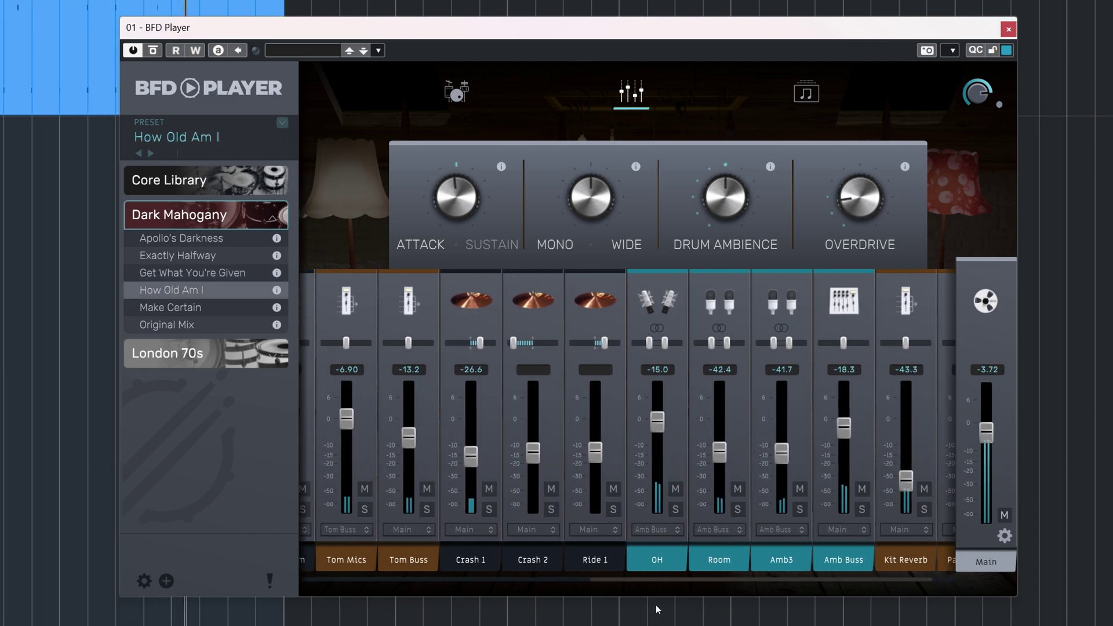
{"action": "left_click", "coordinate": [170, 307]}
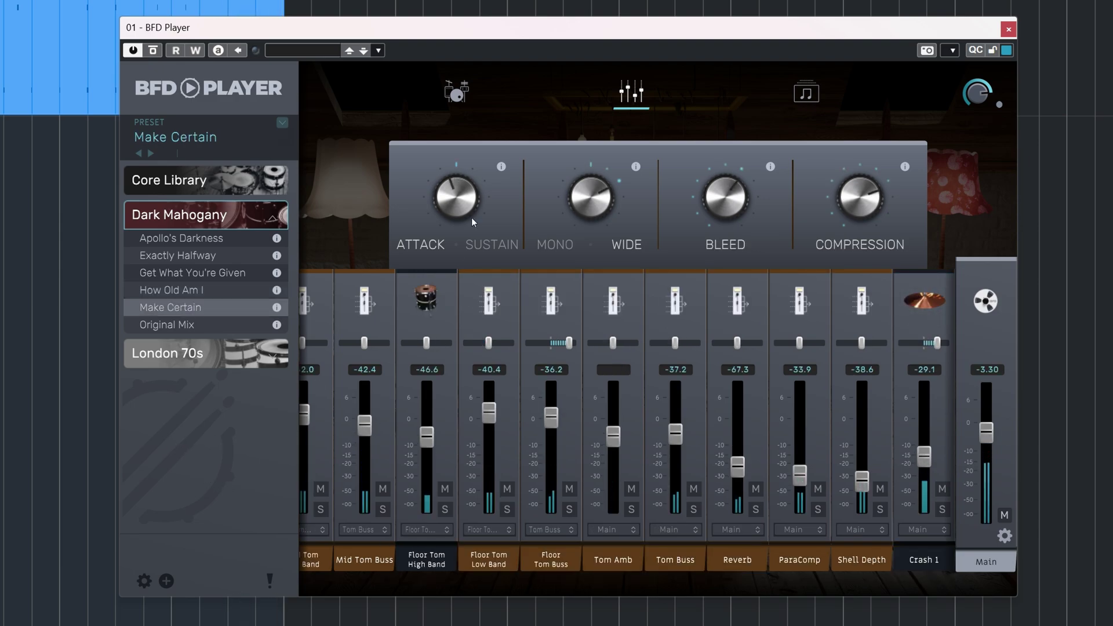
{"action": "left_click", "coordinate": [457, 94]}
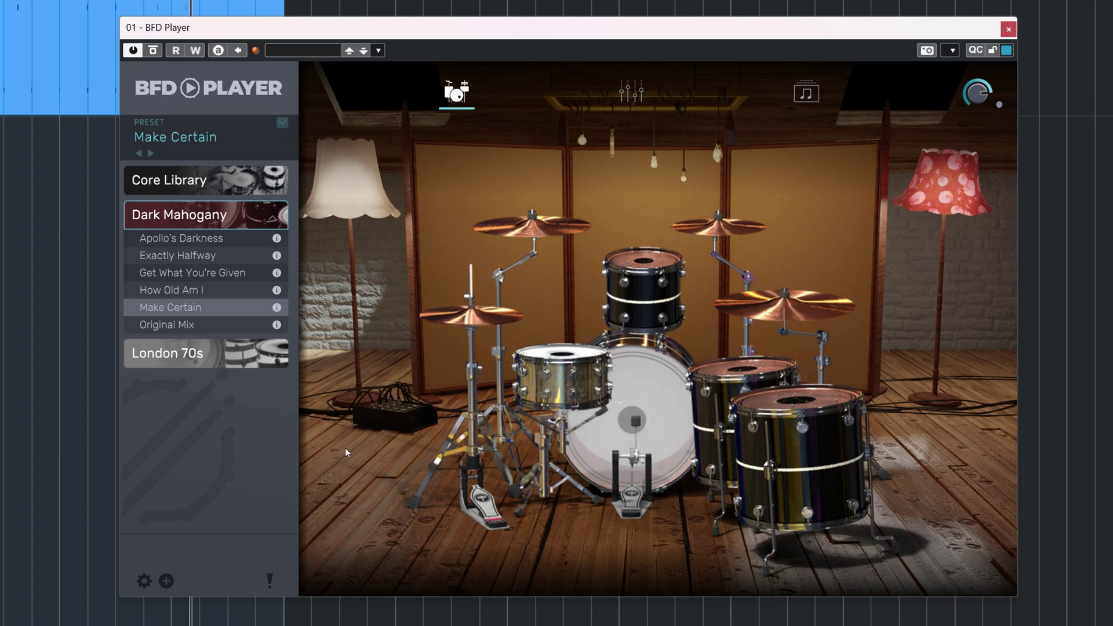
{"action": "left_click", "coordinate": [168, 324]}
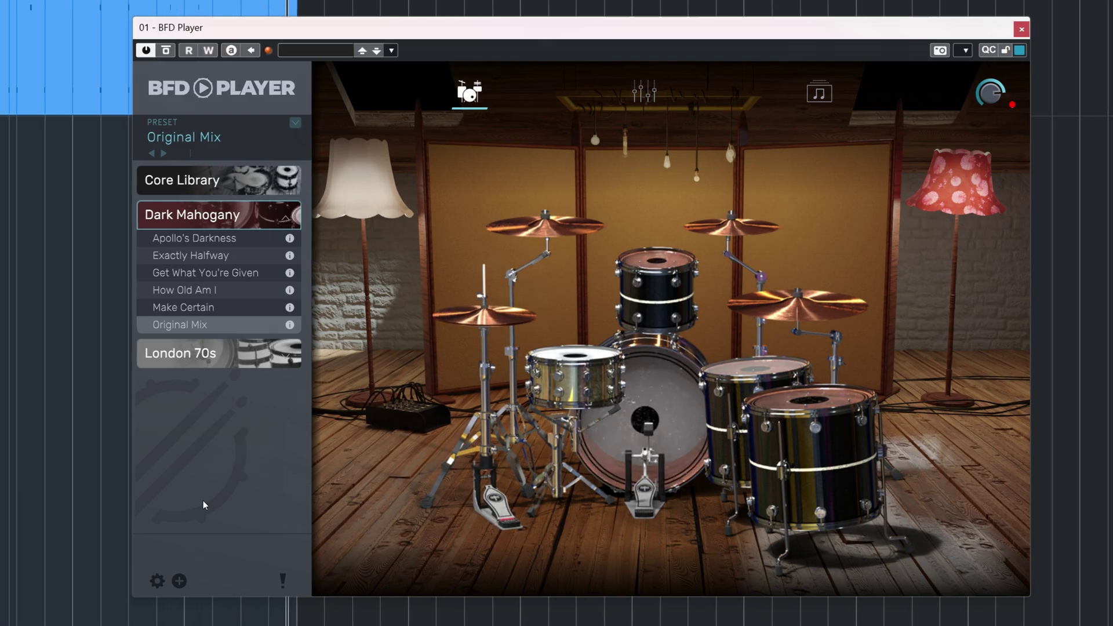
Audition London 70s presets including Explosive, Motel Swansea, Paranoiac and When The Zeppo Breaks, and view the Explosive mixer
{"action": "left_click", "coordinate": [168, 353]}
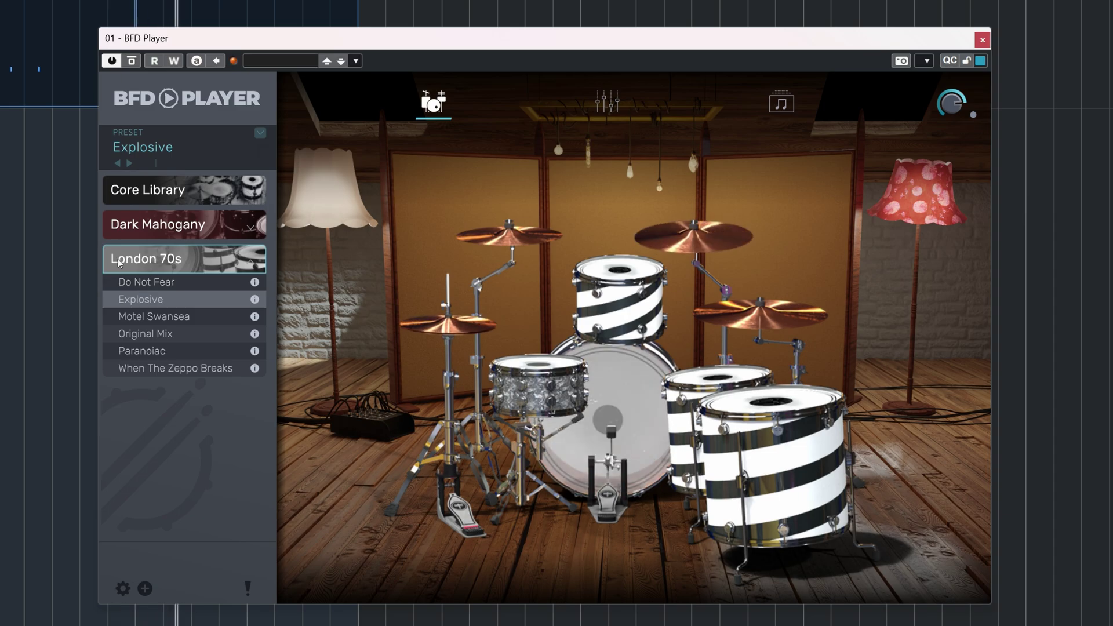
{"action": "left_click", "coordinate": [608, 102]}
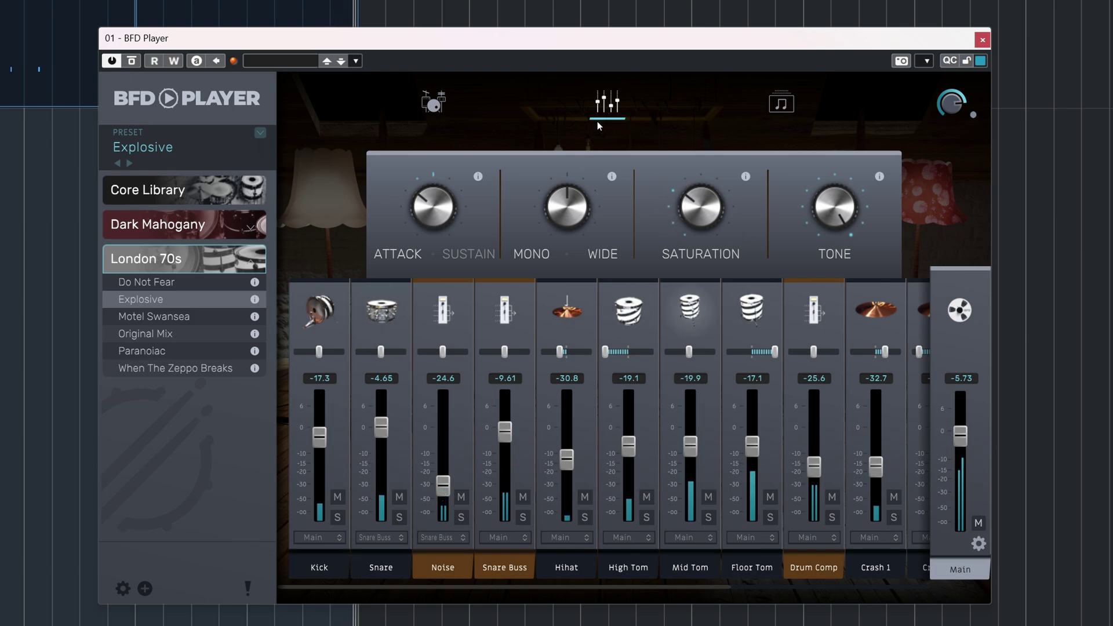
{"action": "left_click", "coordinate": [153, 316]}
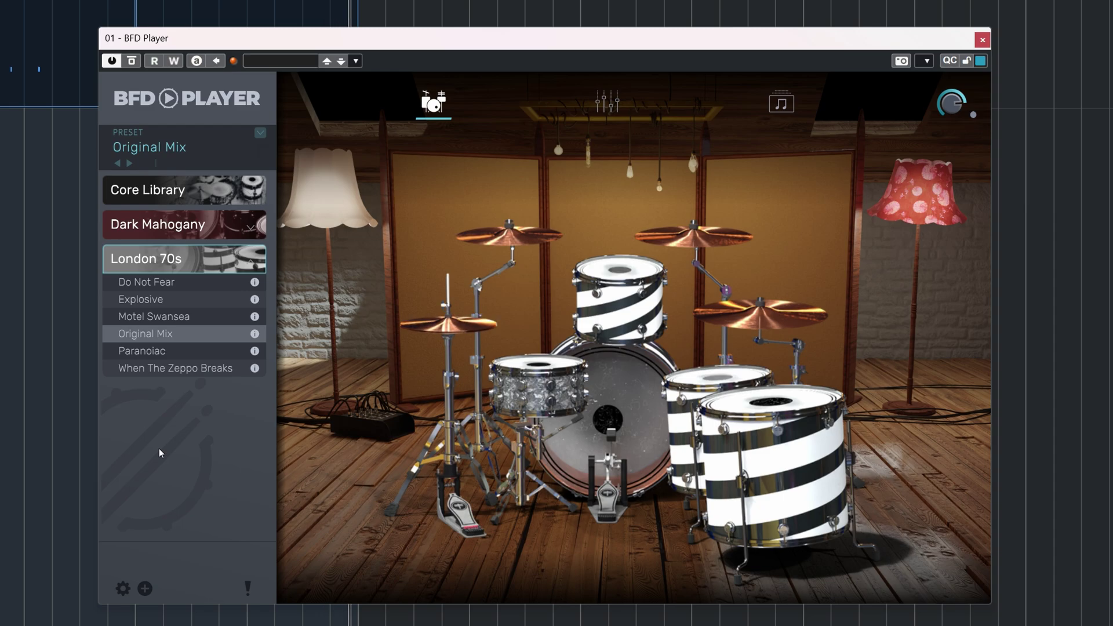
{"action": "key", "text": "Down"}
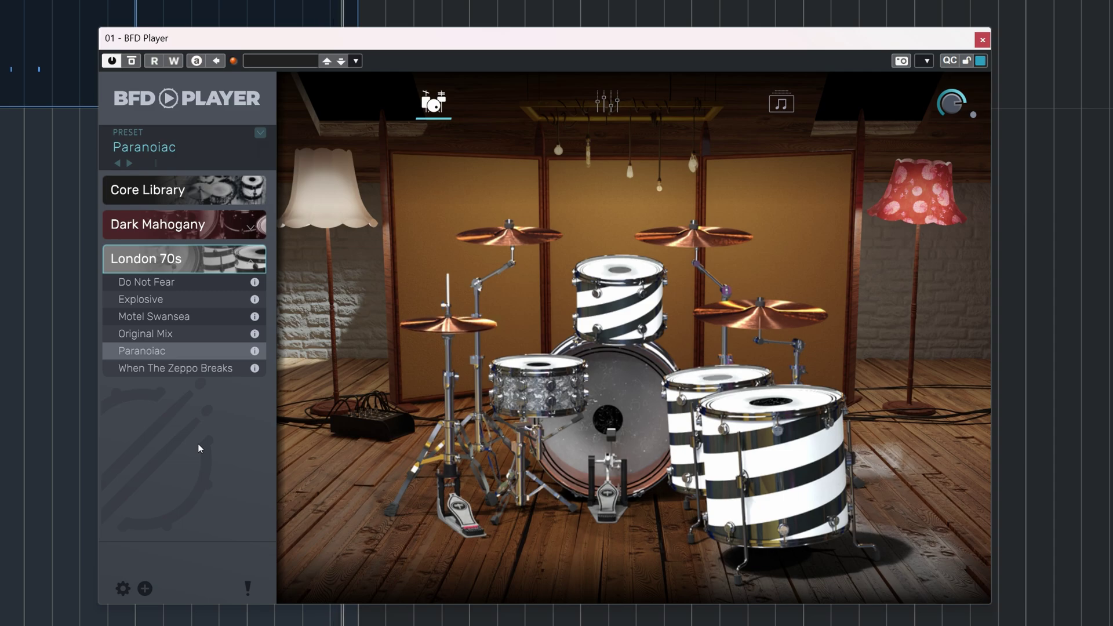
{"action": "left_click", "coordinate": [161, 370]}
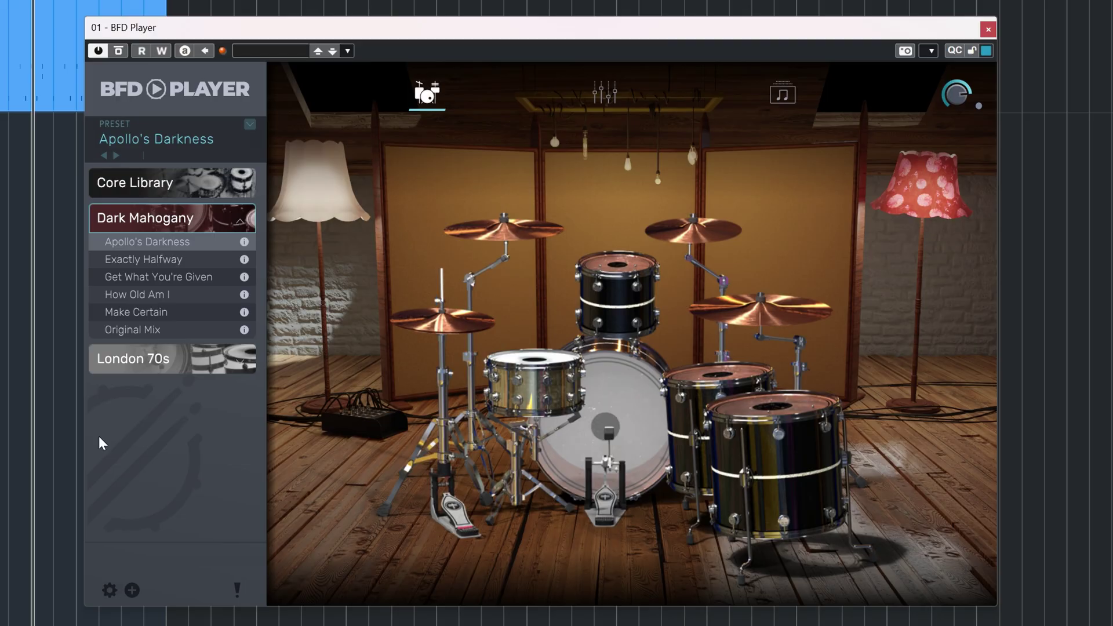
{"action": "left_click", "coordinate": [144, 363]}
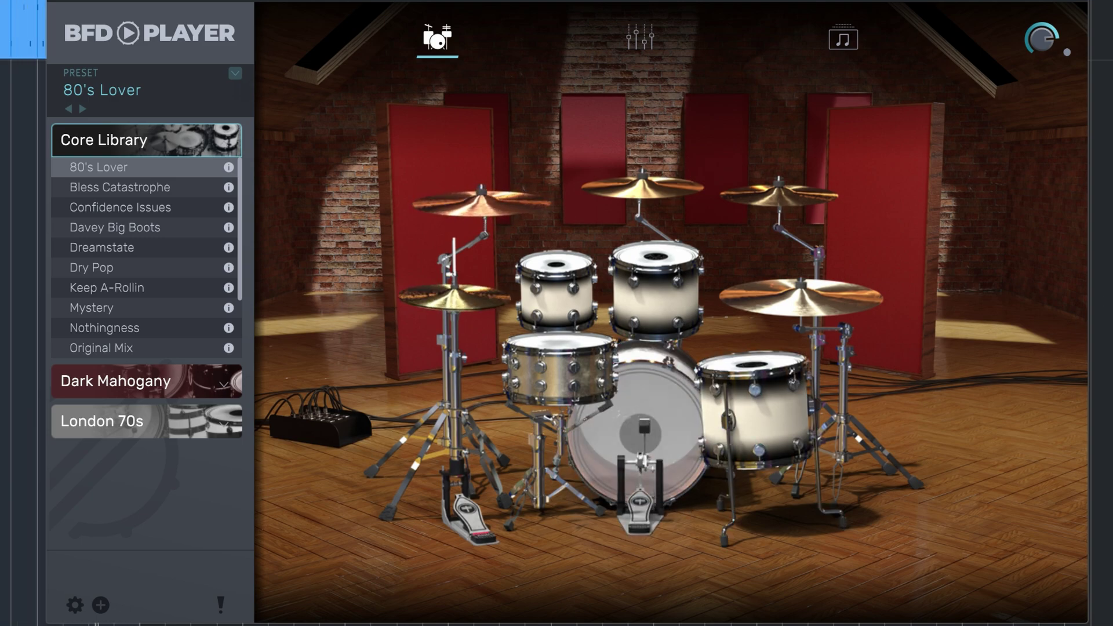
Replace the snare in the 80's Lover kit with the Q Drums Aluminium Snare from Dark Mahogany
{"action": "left_click", "coordinate": [561, 352]}
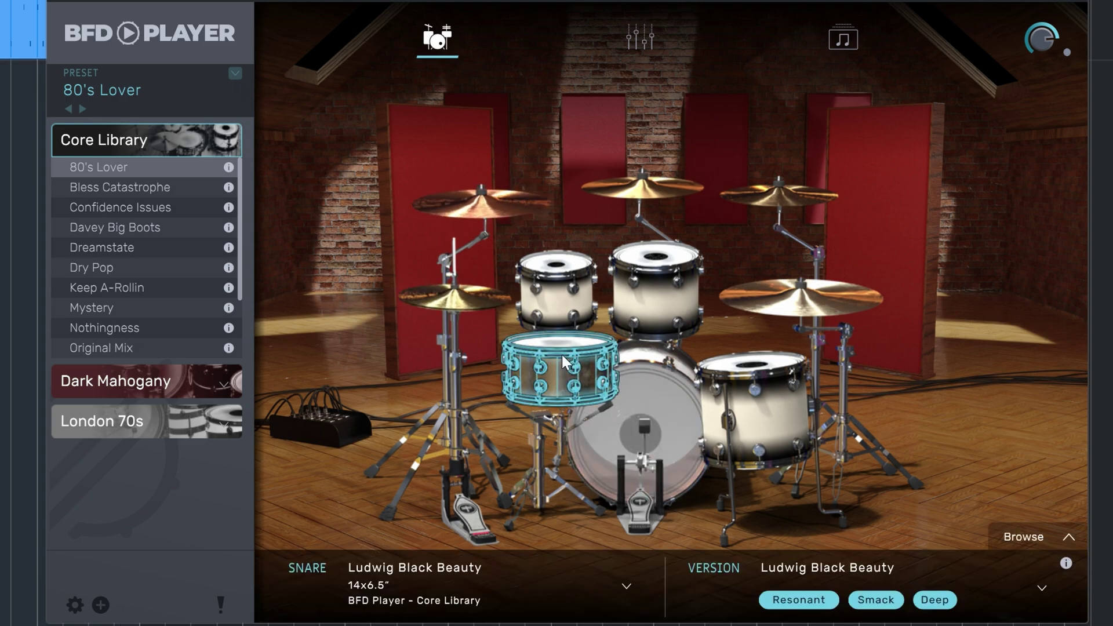
{"action": "left_click", "coordinate": [627, 587]}
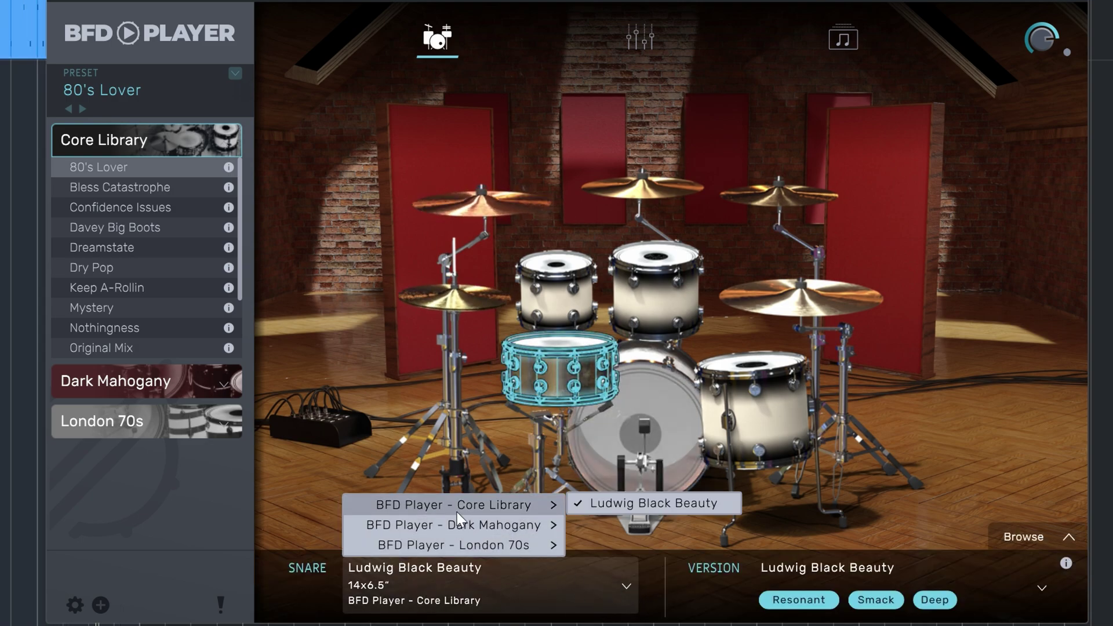
{"action": "mouse_move", "coordinate": [510, 524]}
{"action": "left_click", "coordinate": [637, 524]}
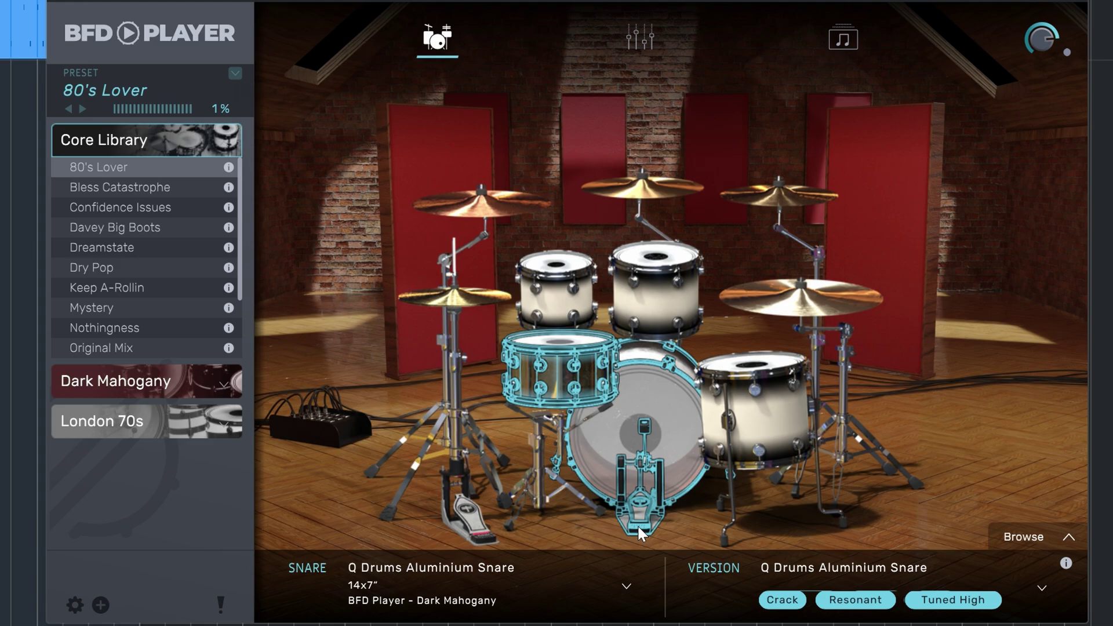
Change the snare to the Black Oyster Supraphonic 402 Snare from London 70s
{"action": "left_click", "coordinate": [626, 586]}
{"action": "mouse_move", "coordinate": [522, 545]}
{"action": "left_click", "coordinate": [674, 545]}
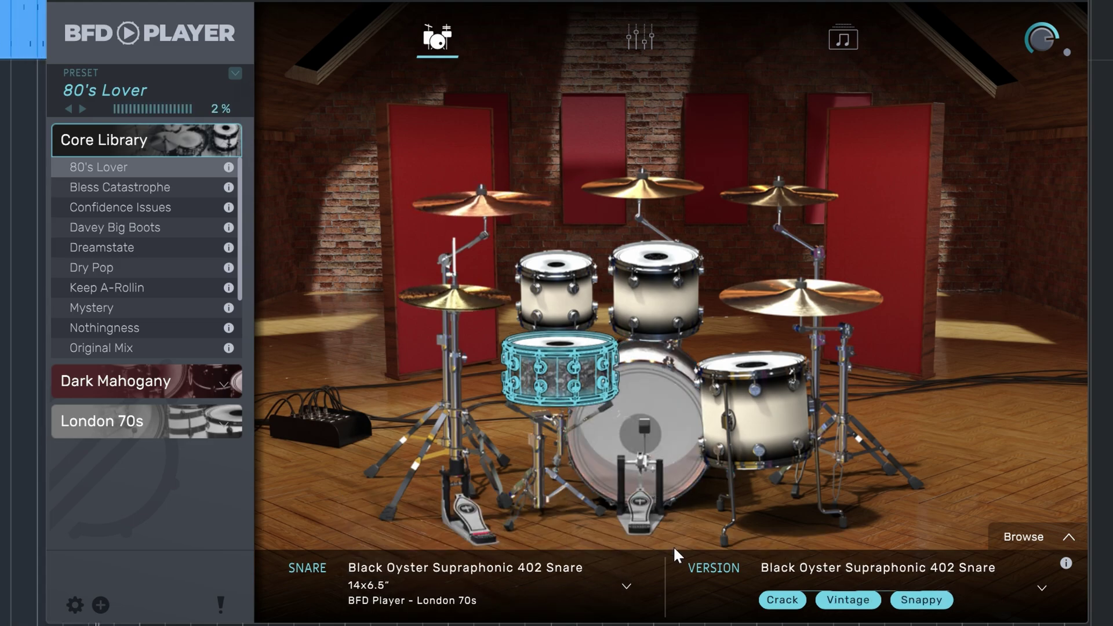
Swap the snare for the Ludwig 402 Snare from the Dark Mahogany library
{"action": "left_click", "coordinate": [626, 586]}
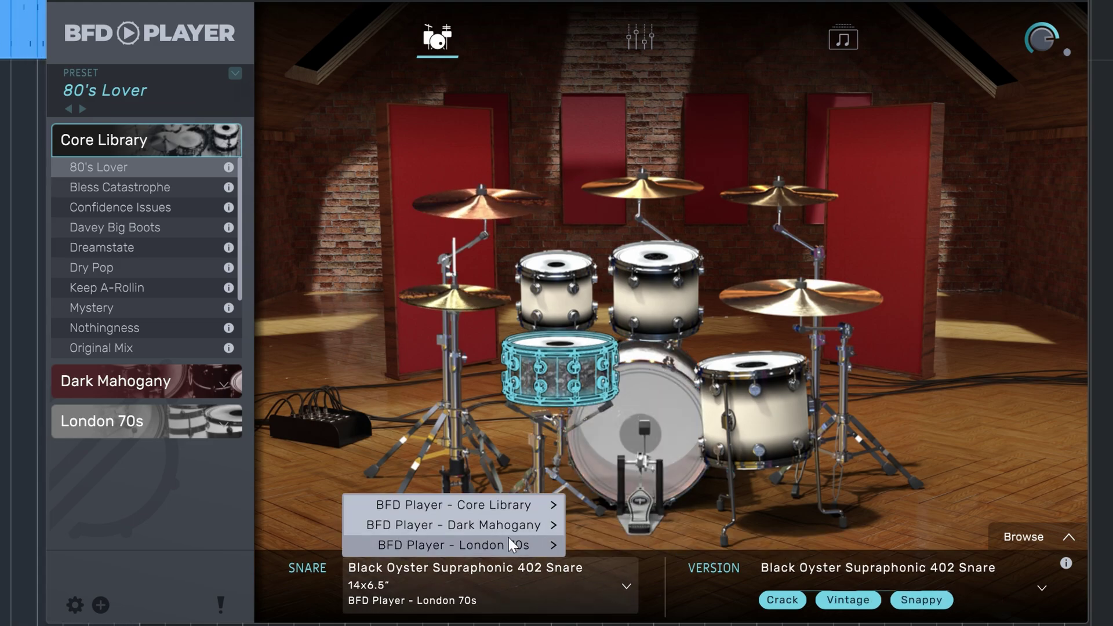
{"action": "mouse_move", "coordinate": [533, 531]}
{"action": "left_click", "coordinate": [656, 502]}
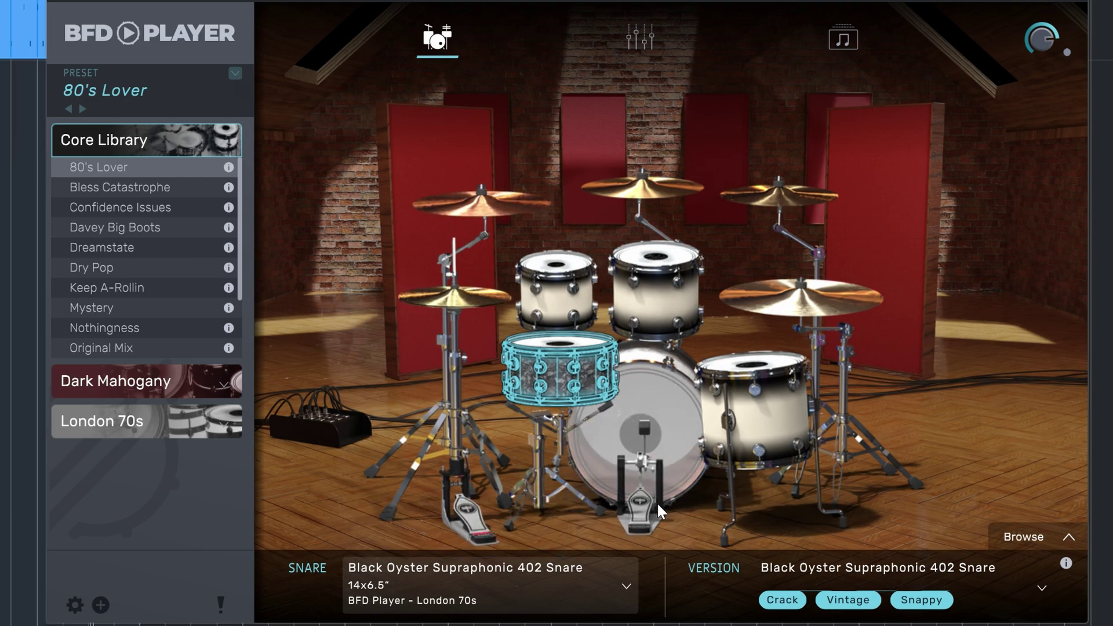
{"action": "left_click", "coordinate": [628, 584]}
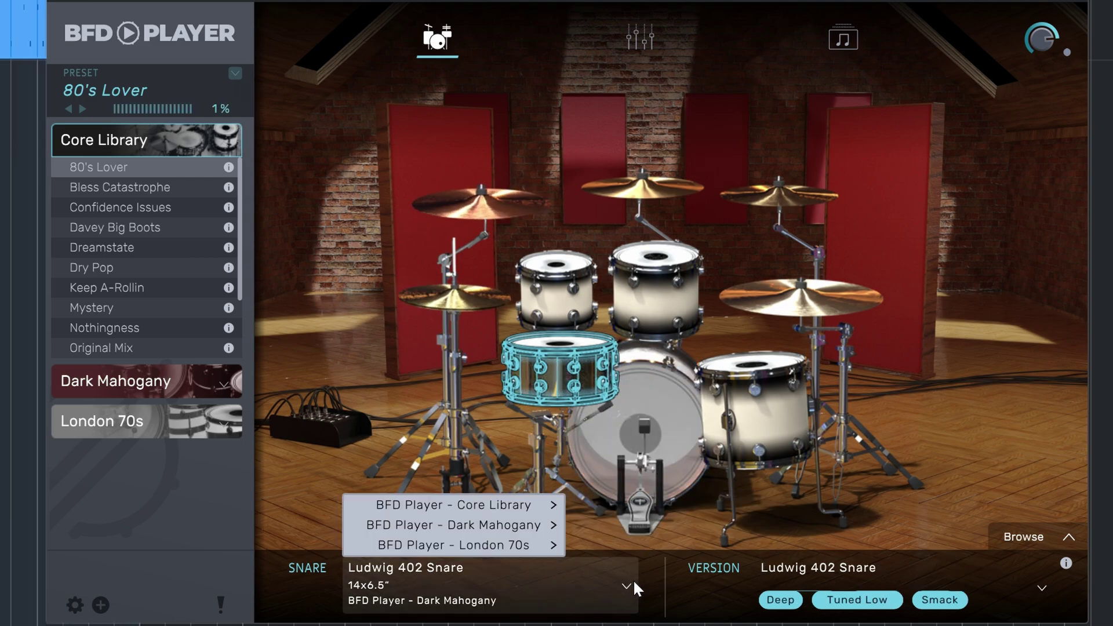
Replace the kick drum with the Ludwig Vistalite Kick of Doom from the London 70s library
{"action": "left_click", "coordinate": [654, 479]}
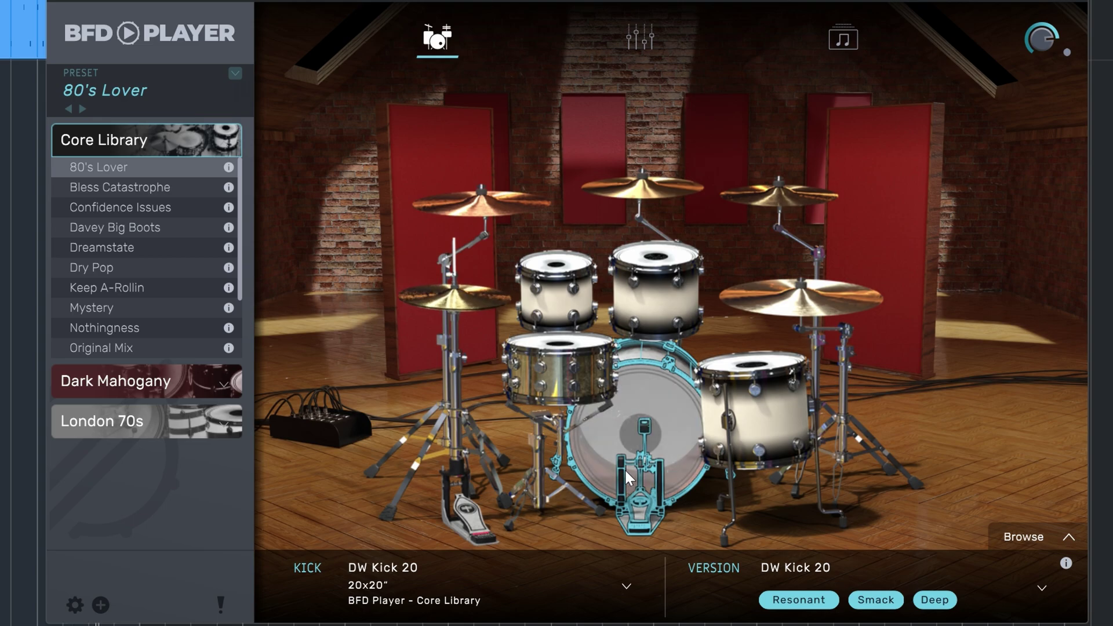
{"action": "left_click", "coordinate": [626, 585]}
{"action": "mouse_move", "coordinate": [513, 554]}
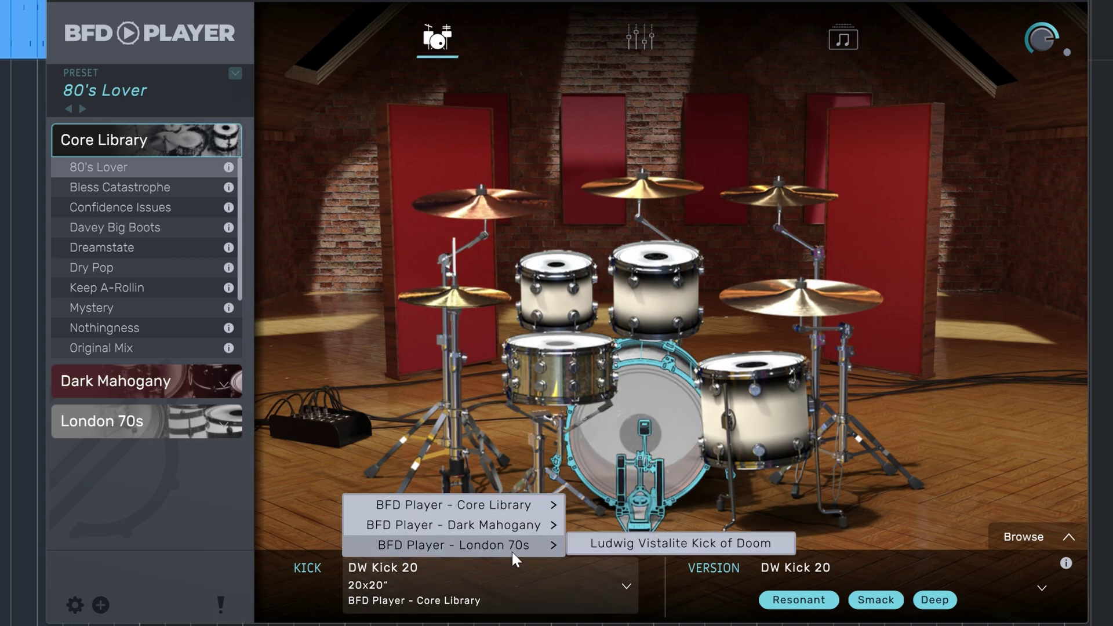
{"action": "left_click", "coordinate": [603, 543]}
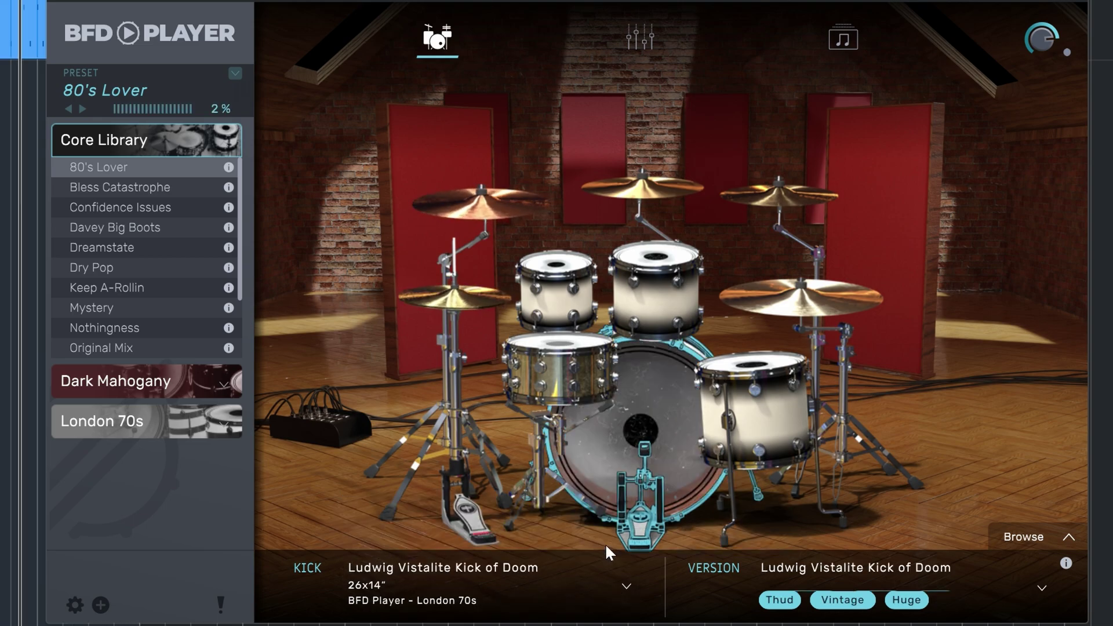
Try the Q Drums Mahogany Kick 24 from Dark Mahogany and return to the London 70s Ludwig Vistalite Kick of Doom
{"action": "left_click", "coordinate": [625, 582]}
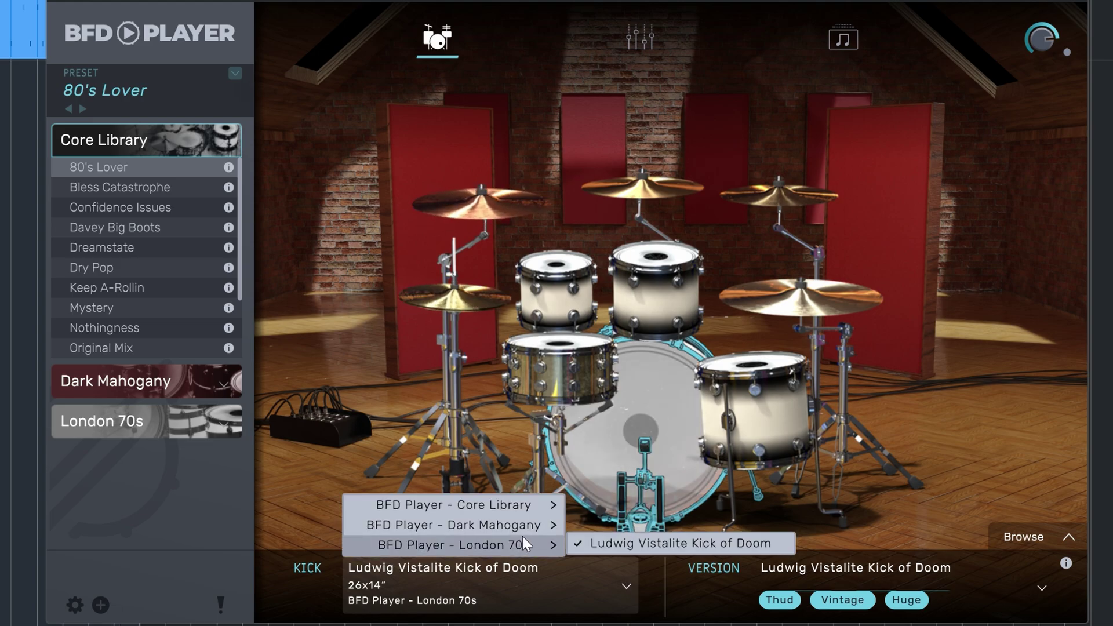
{"action": "mouse_move", "coordinate": [531, 527]}
{"action": "left_click", "coordinate": [662, 524]}
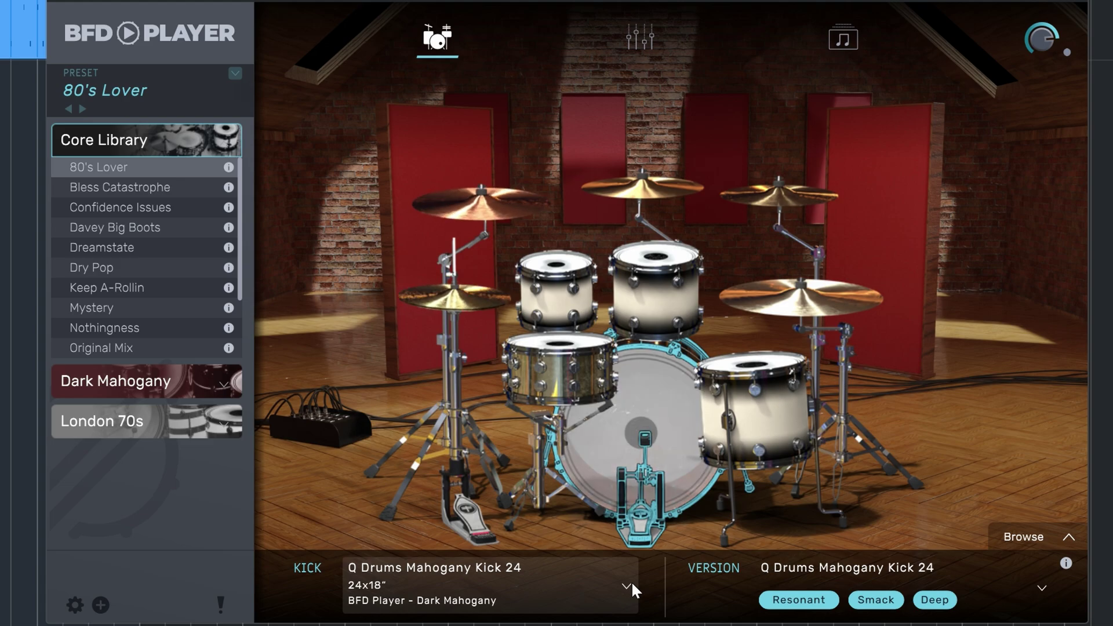
{"action": "left_click", "coordinate": [628, 583]}
{"action": "mouse_move", "coordinate": [514, 547]}
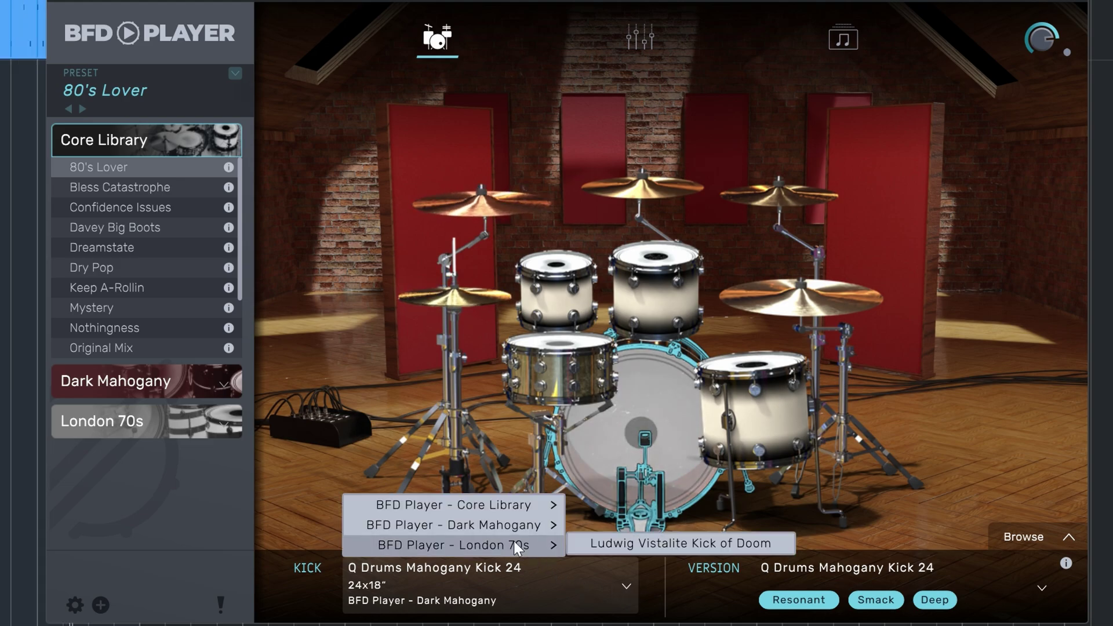
{"action": "left_click", "coordinate": [625, 545]}
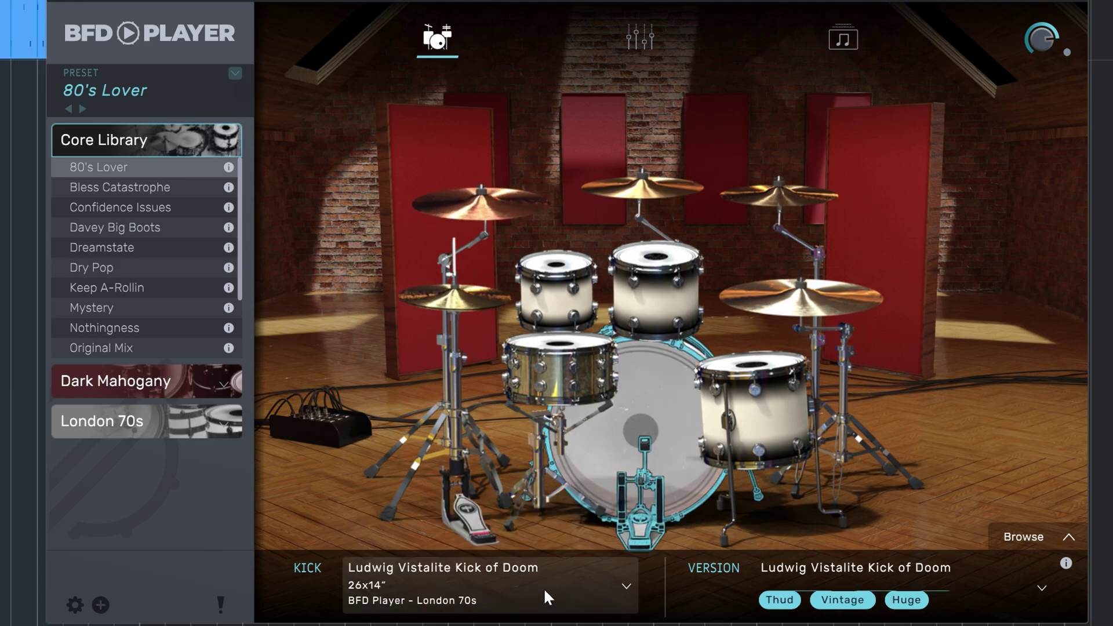
Replace the Zildjian Sweet Crash 20 above the hi-hat with the Zildjian K Sweet Crash 16 from Dark Mahogany
{"action": "left_click", "coordinate": [511, 203]}
{"action": "left_click", "coordinate": [627, 586]}
{"action": "mouse_move", "coordinate": [527, 523]}
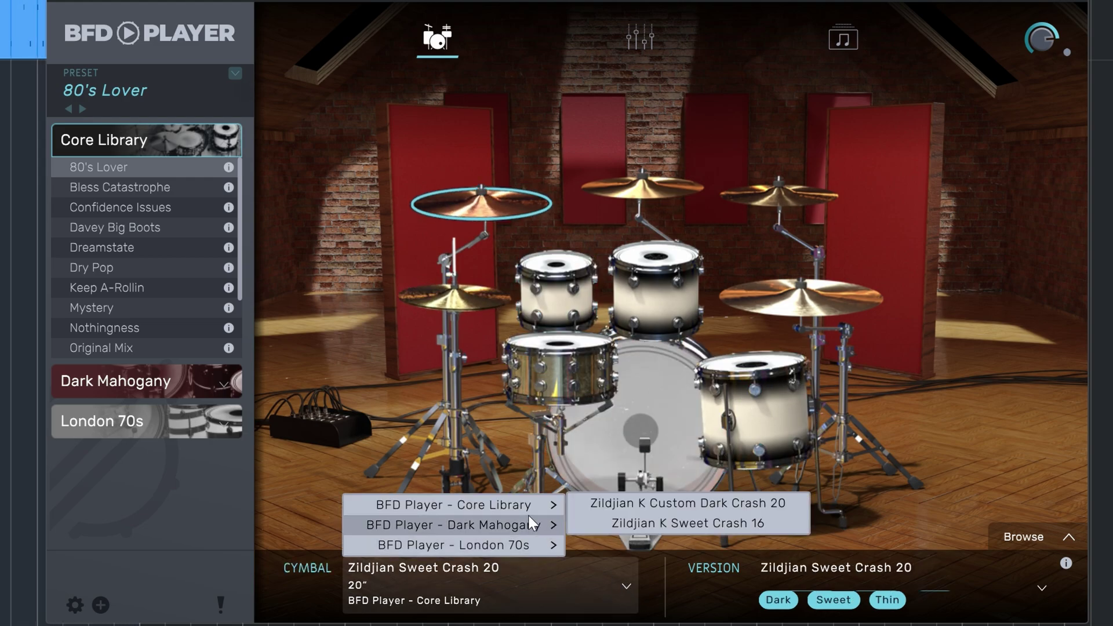
{"action": "left_click", "coordinate": [630, 518]}
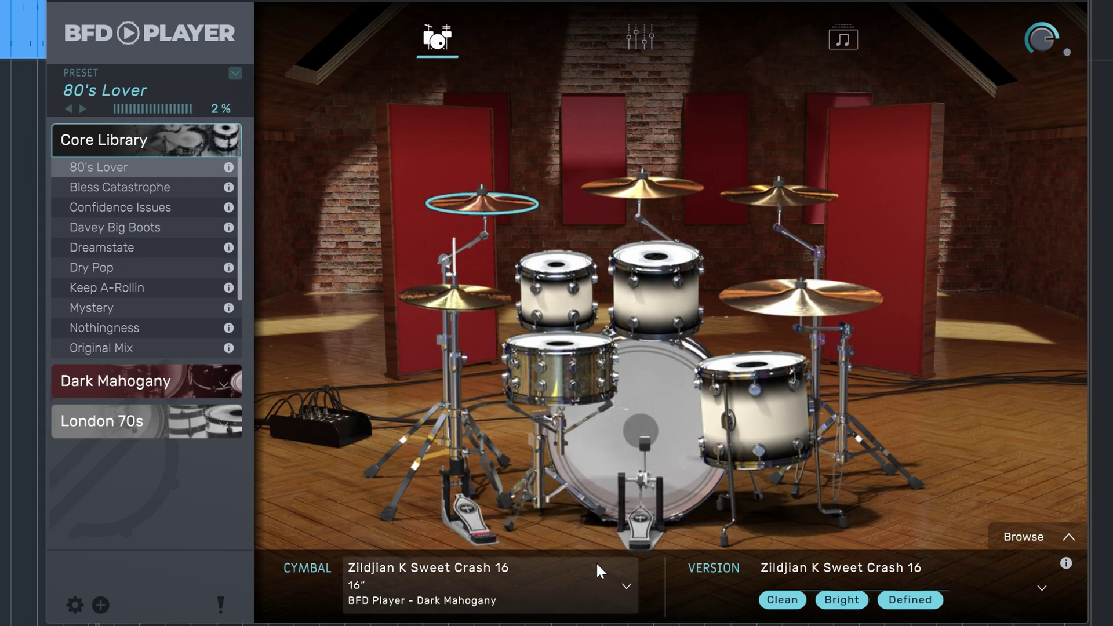
{"action": "left_click", "coordinate": [623, 587]}
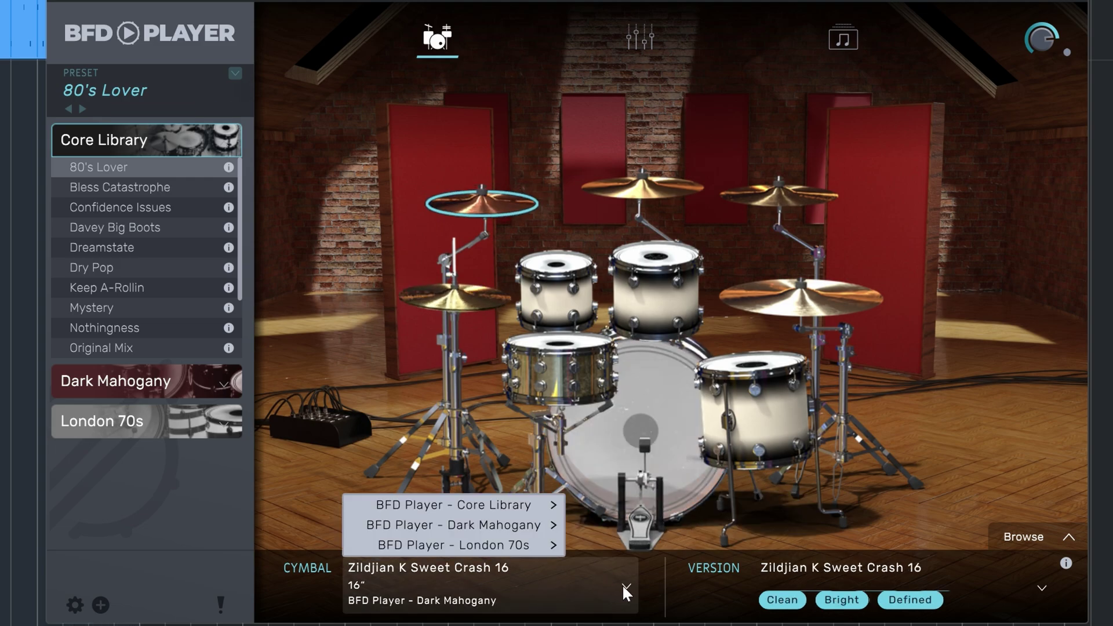
{"action": "left_click", "coordinate": [662, 605]}
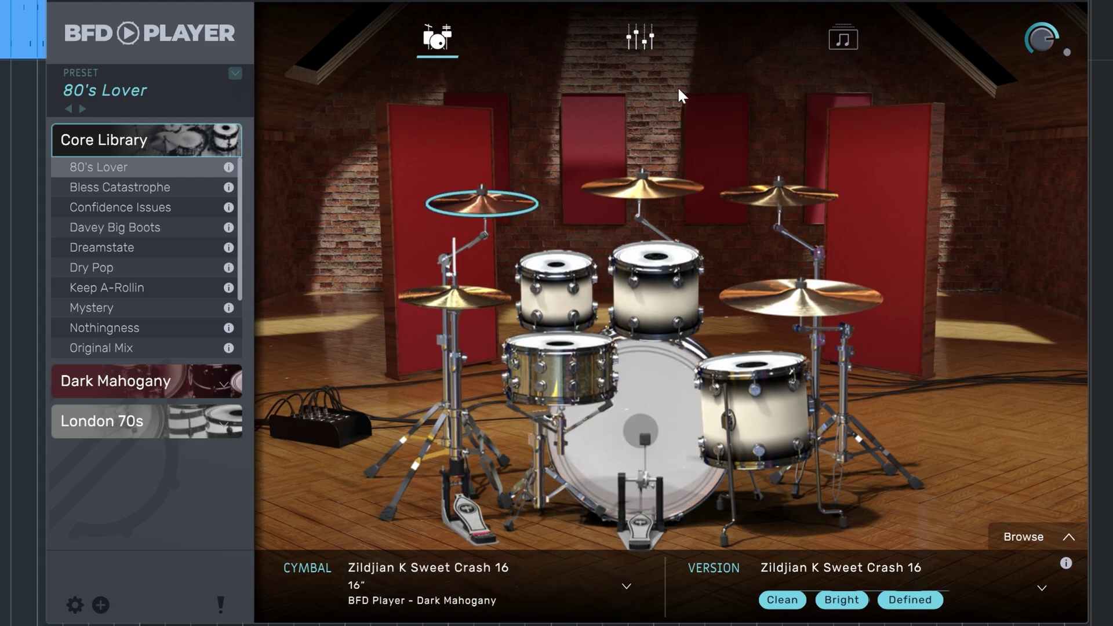
In the mixer, set Attack/Sustain to -100% and the stereo width to 69% wide, and adjust Tone and Gate Release
{"action": "left_click", "coordinate": [640, 37]}
{"action": "mouse_move", "coordinate": [752, 176]}
{"action": "left_click_drag", "start_coordinate": [752, 172], "coordinate": [724, 345]}
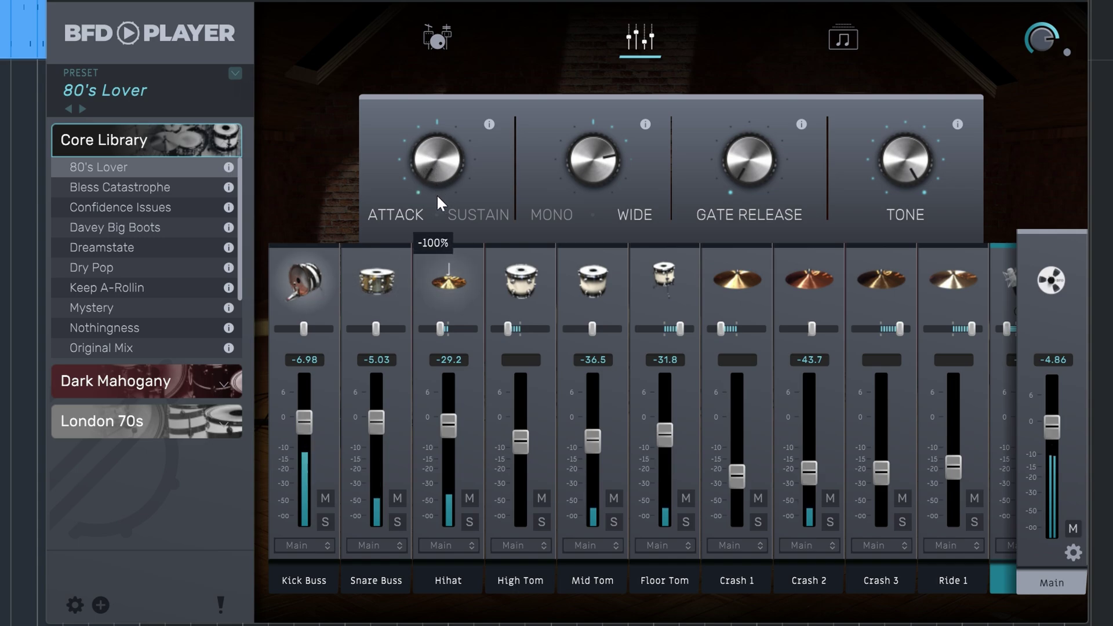
{"action": "mouse_move", "coordinate": [597, 170]}
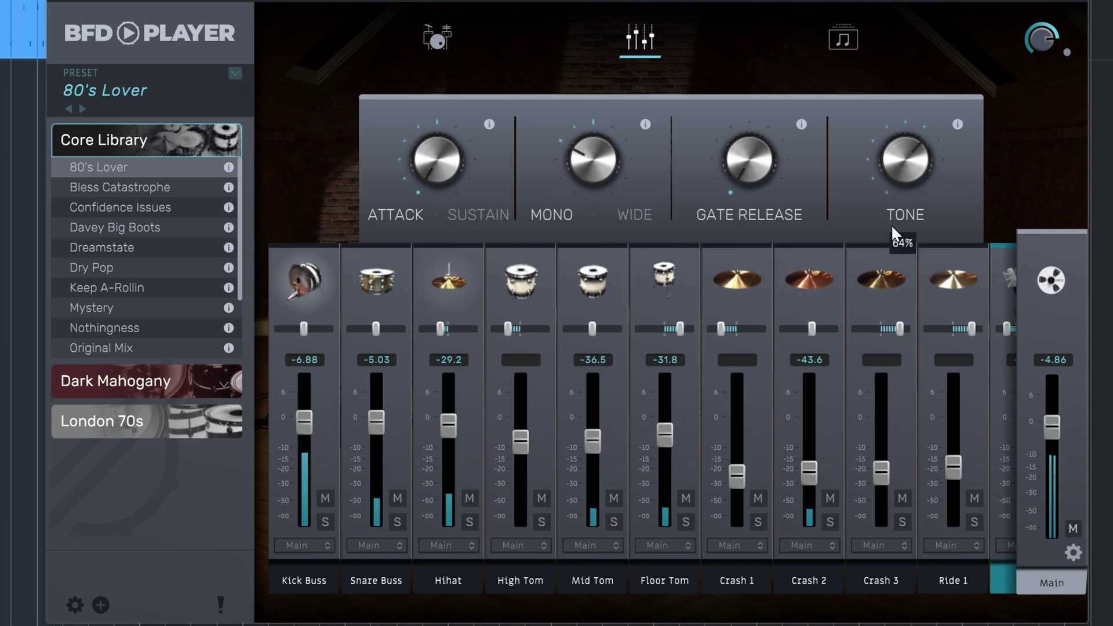
{"action": "left_click_drag", "start_coordinate": [894, 234], "coordinate": [895, 260]}
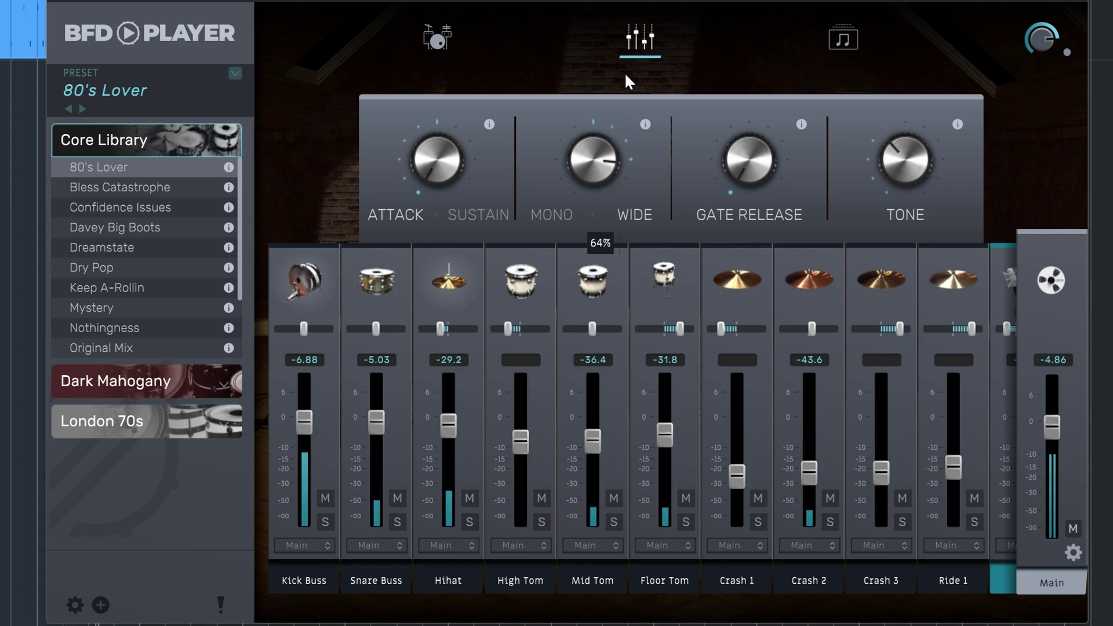
{"action": "left_click_drag", "start_coordinate": [626, 74], "coordinate": [626, 70]}
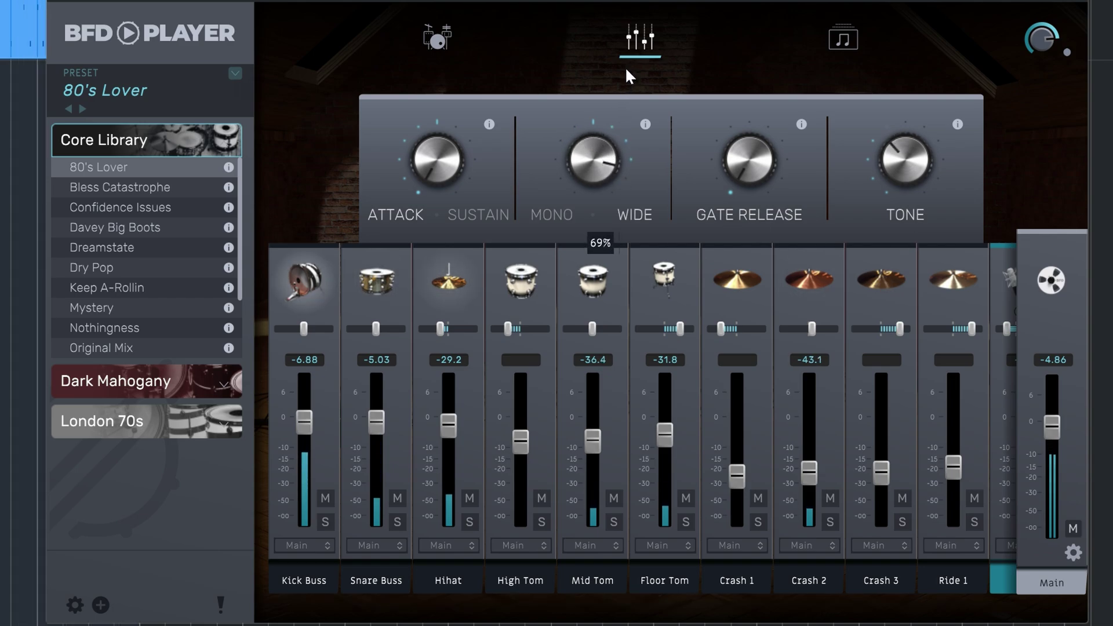
{"action": "left_click_drag", "start_coordinate": [741, 157], "coordinate": [732, 100]}
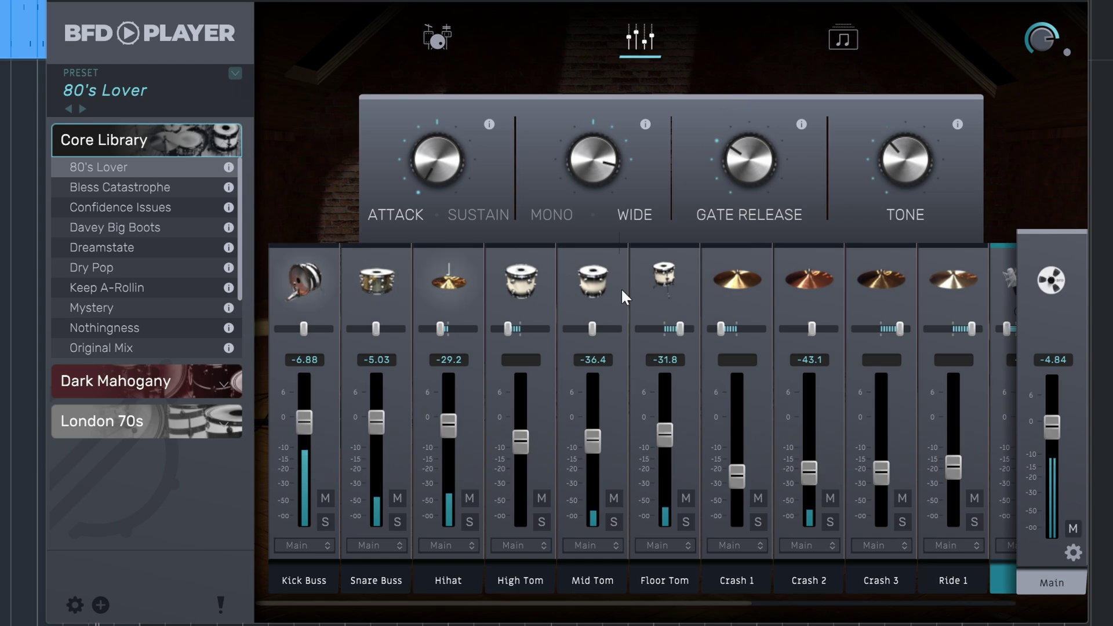
Raise the level of the Amb3 ambience channel in the mixer
{"action": "left_click_drag", "start_coordinate": [667, 605], "coordinate": [940, 608]}
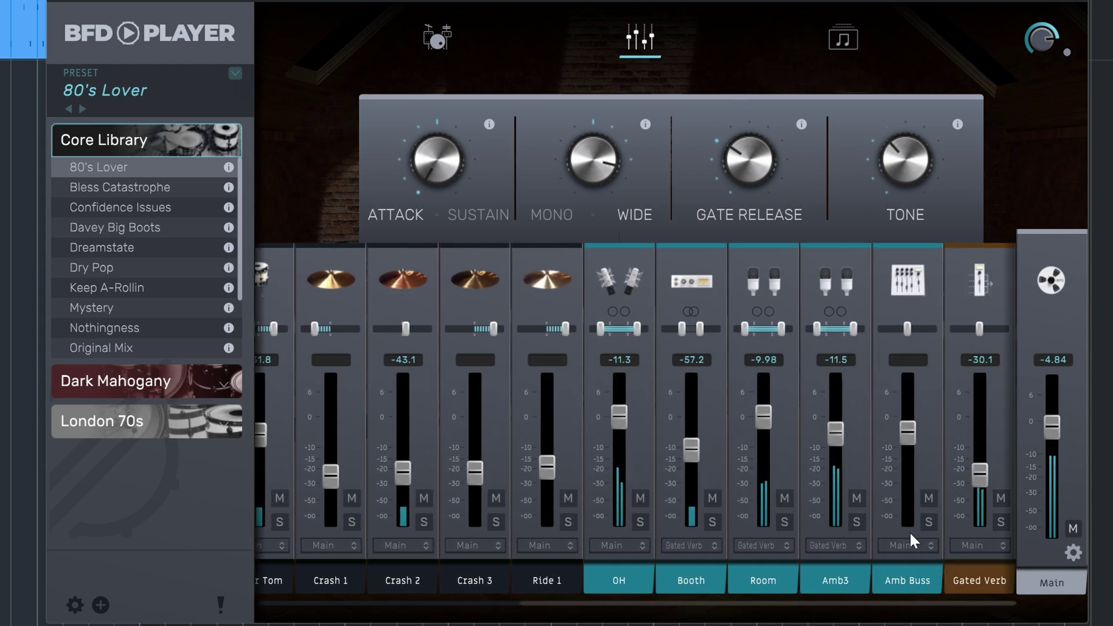
{"action": "left_click_drag", "start_coordinate": [838, 434], "coordinate": [840, 395]}
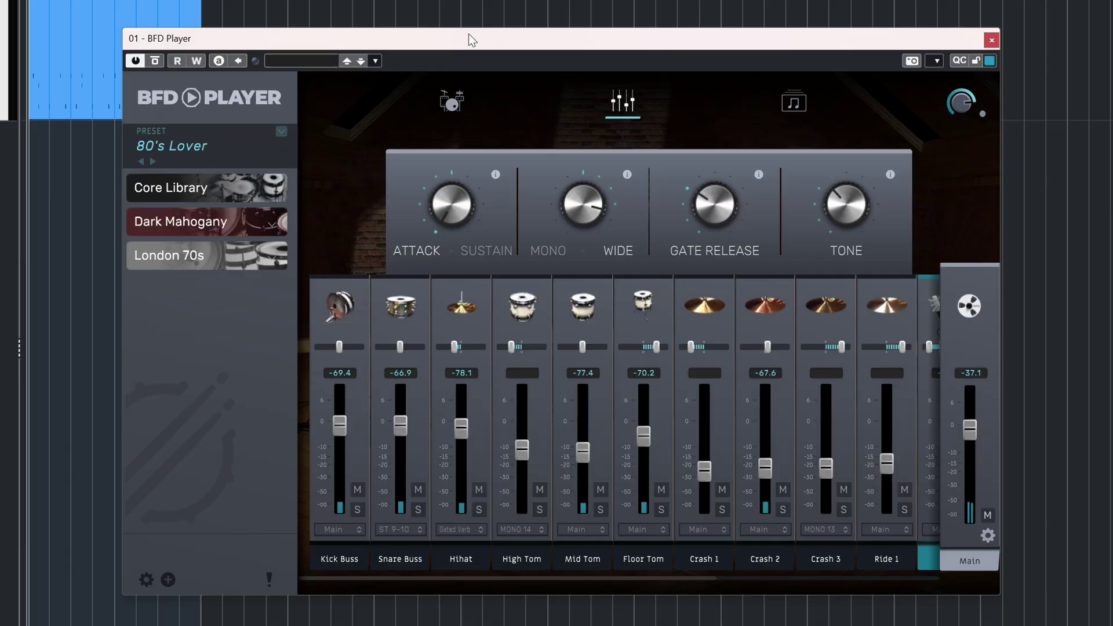
Route the Snare Buss to stereo output ST 13-14 and the Kick Buss to ST 11-12, and return to the kit view
{"action": "left_click", "coordinate": [452, 101]}
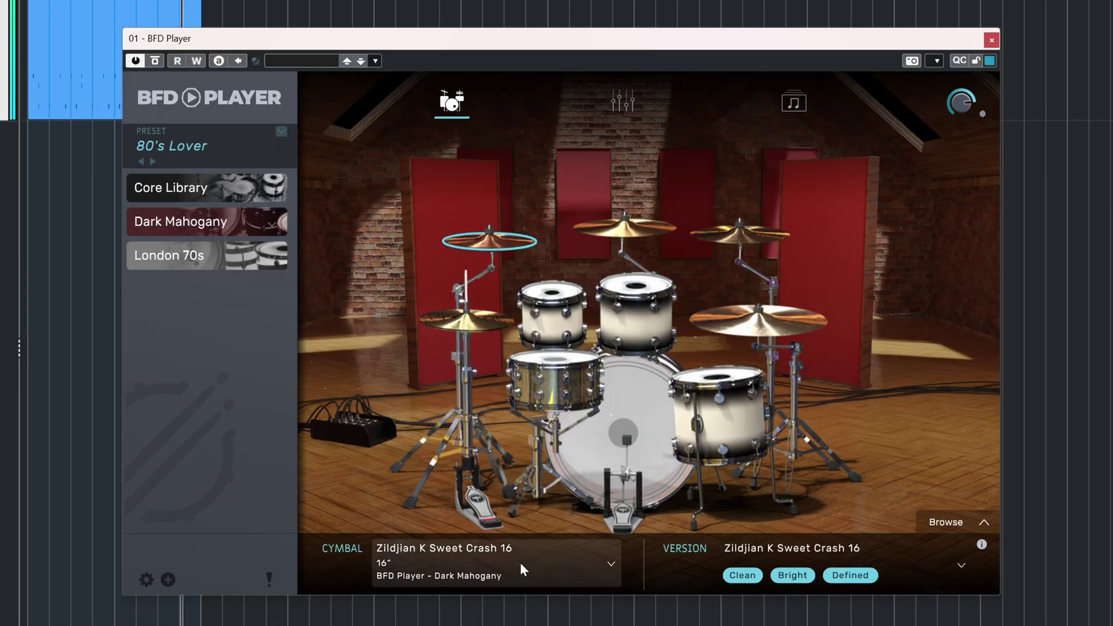
{"action": "left_click", "coordinate": [618, 101]}
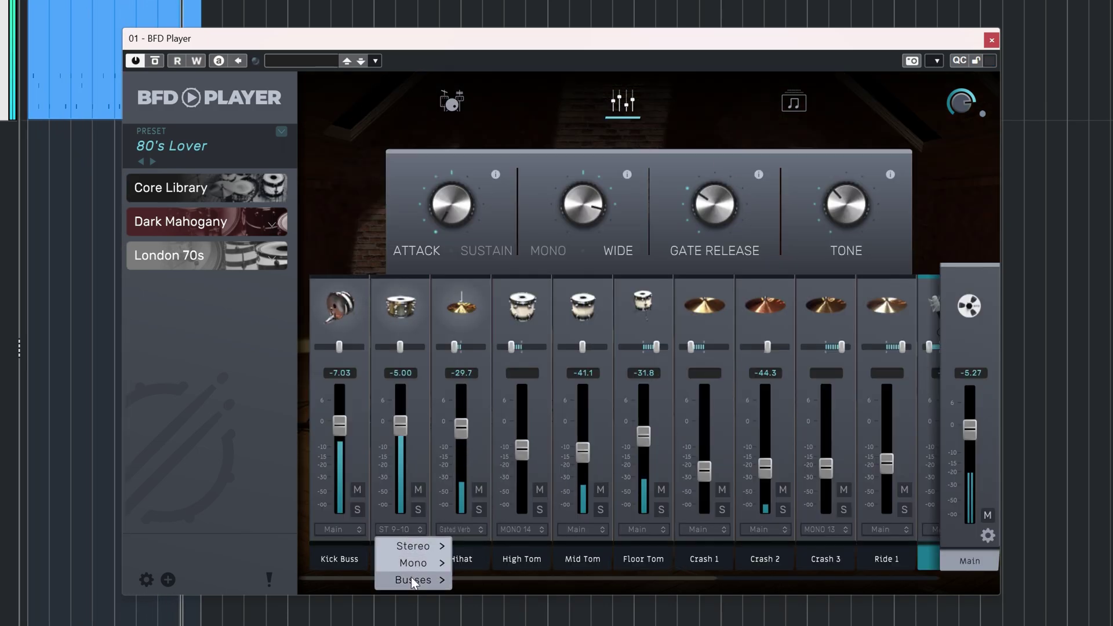
{"action": "mouse_move", "coordinate": [417, 546]}
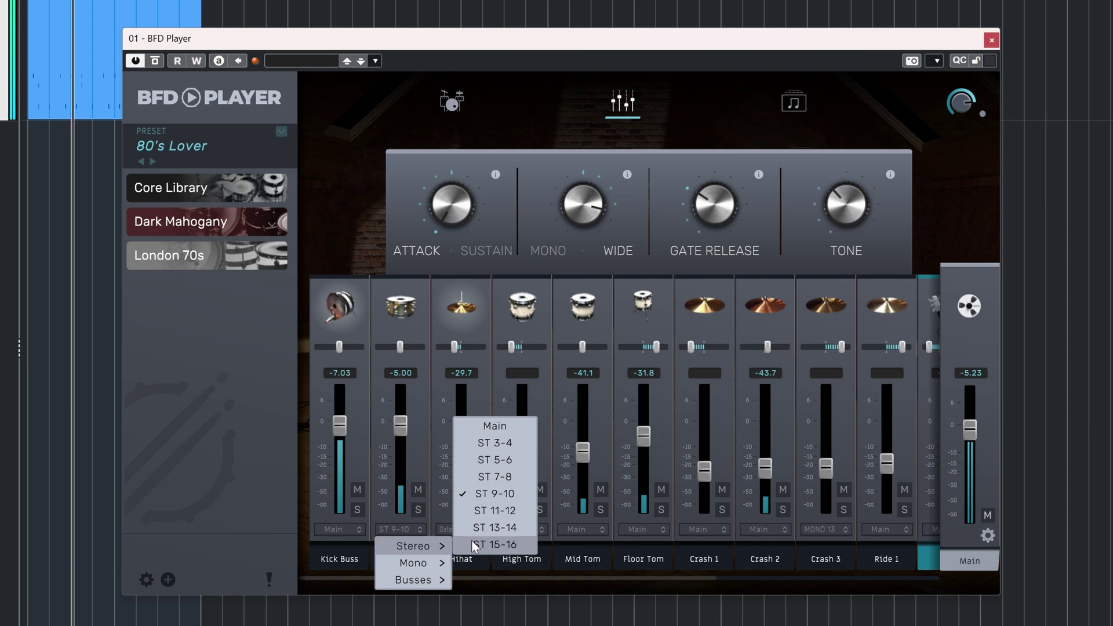
{"action": "left_click", "coordinate": [498, 528]}
{"action": "left_click", "coordinate": [342, 529]}
{"action": "mouse_move", "coordinate": [356, 546]}
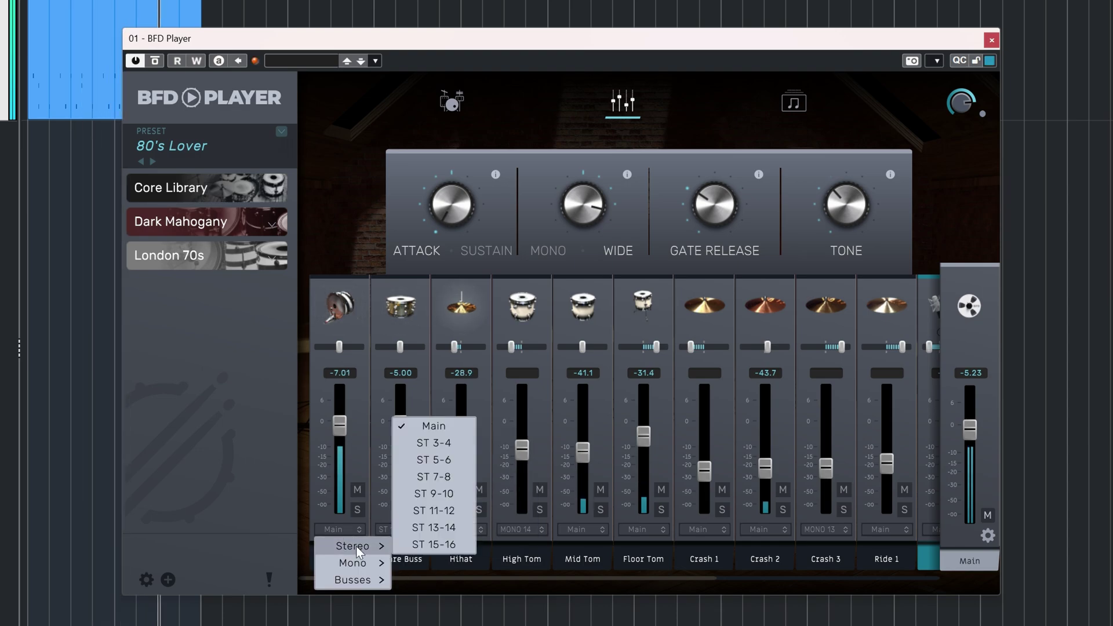
{"action": "left_click", "coordinate": [430, 510]}
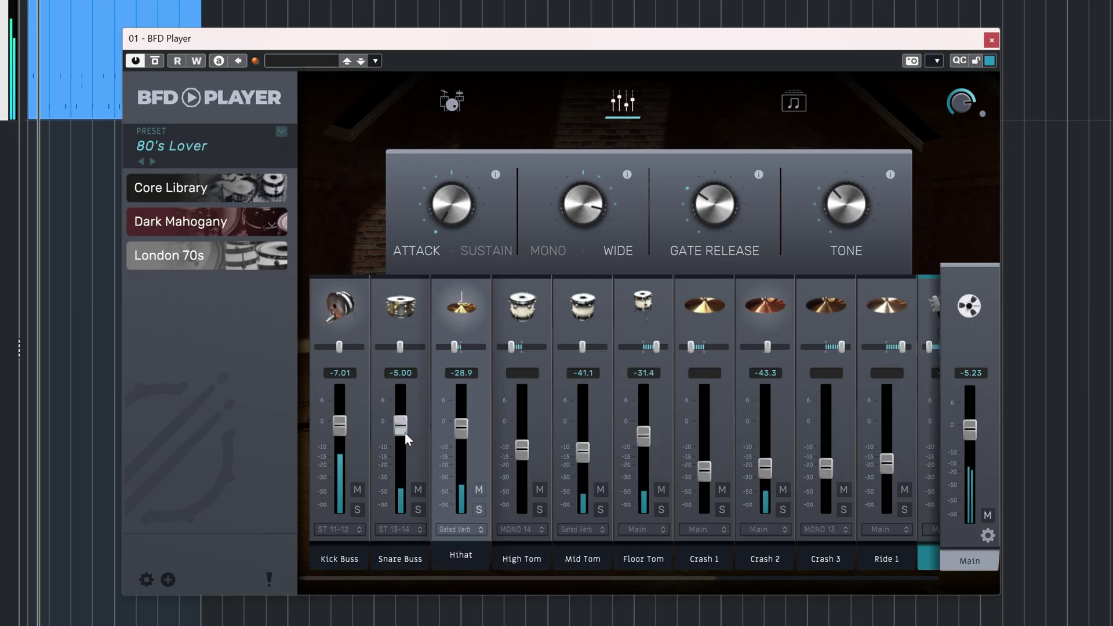
{"action": "left_click", "coordinate": [451, 101]}
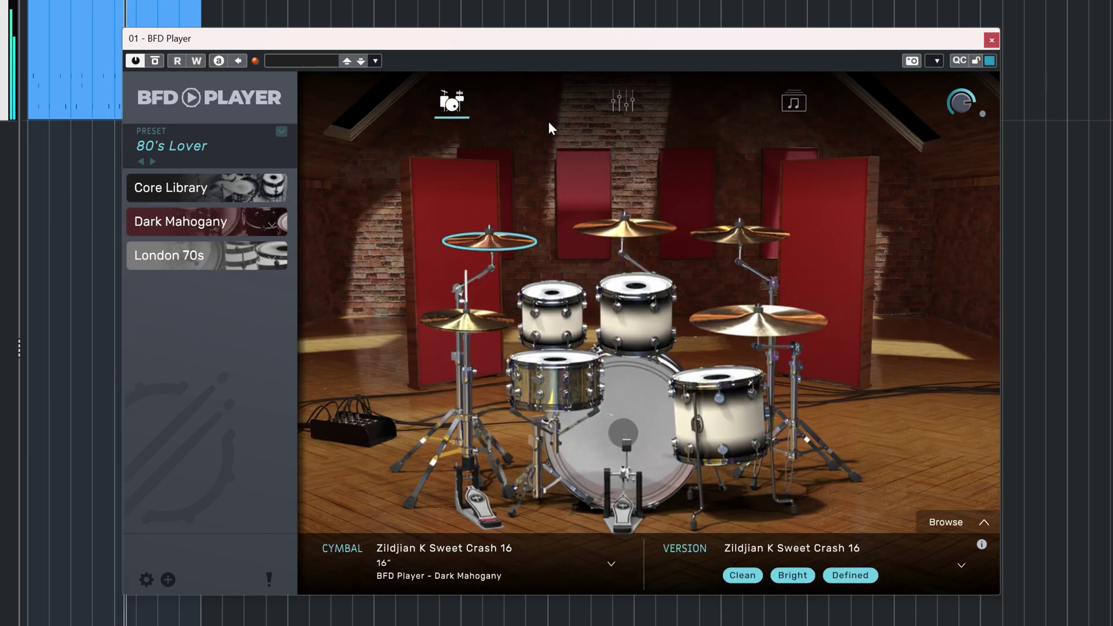